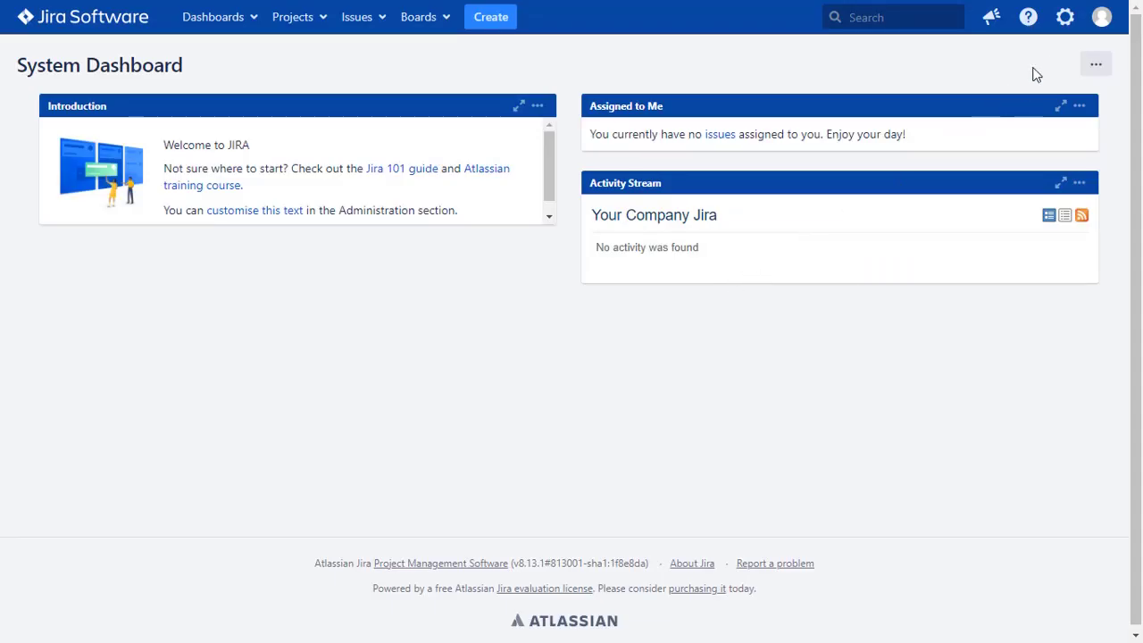
Find the miniOrange OIDC app by searching 'oauth sso' in Manage apps, then install it as a free trial.
left_click(1065, 20)
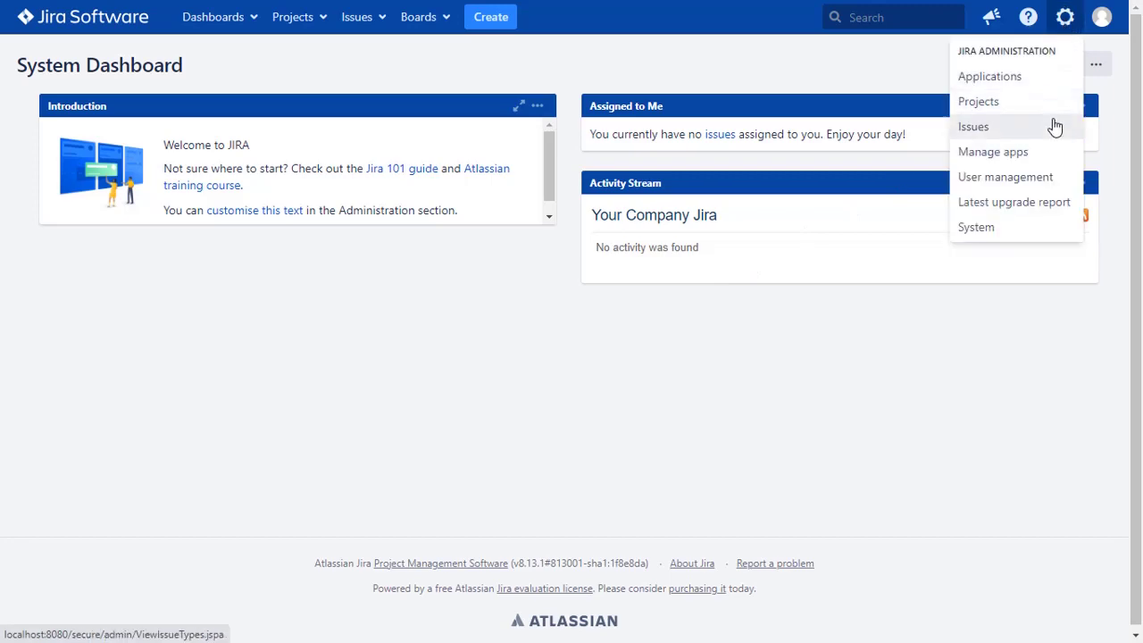
left_click(993, 151)
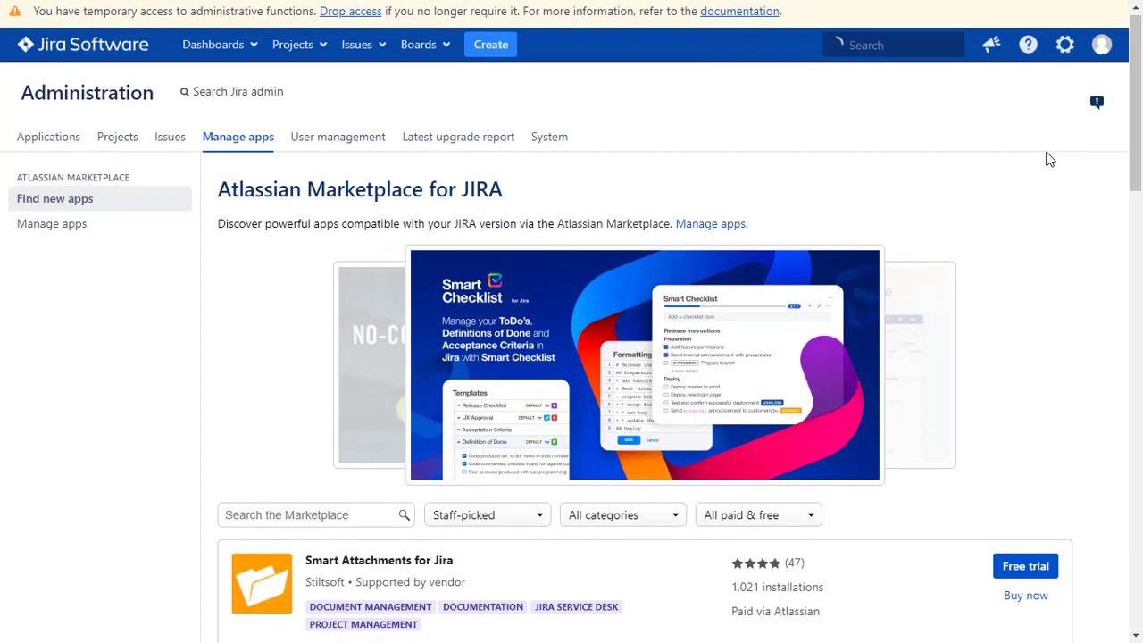
scroll(1051, 159, "down", 1)
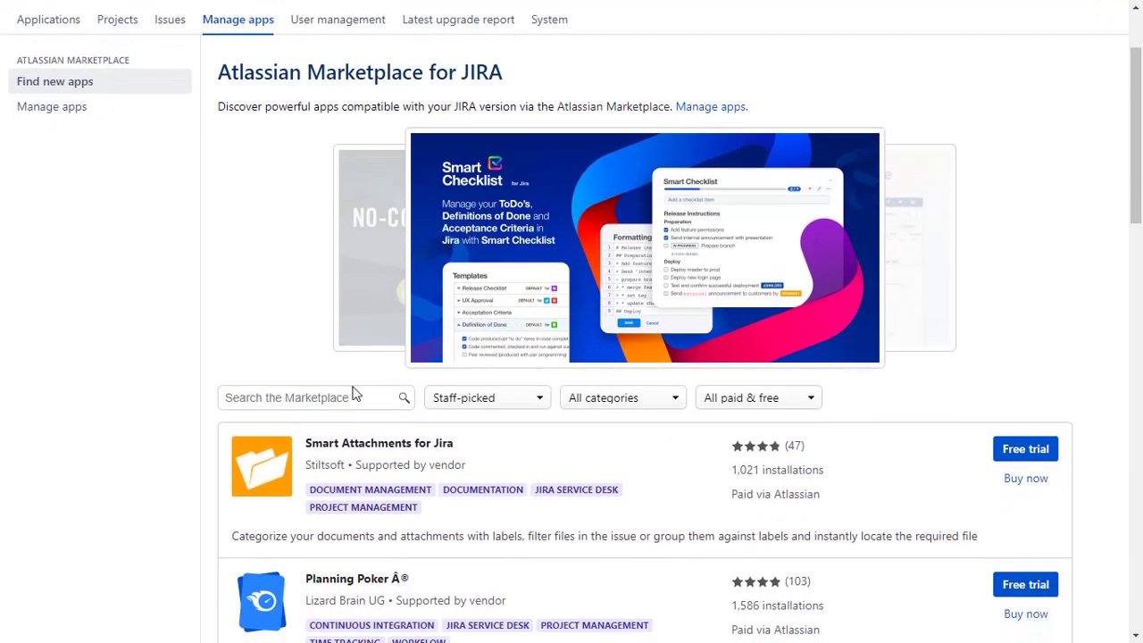
left_click(352, 393)
type("oauth sso")
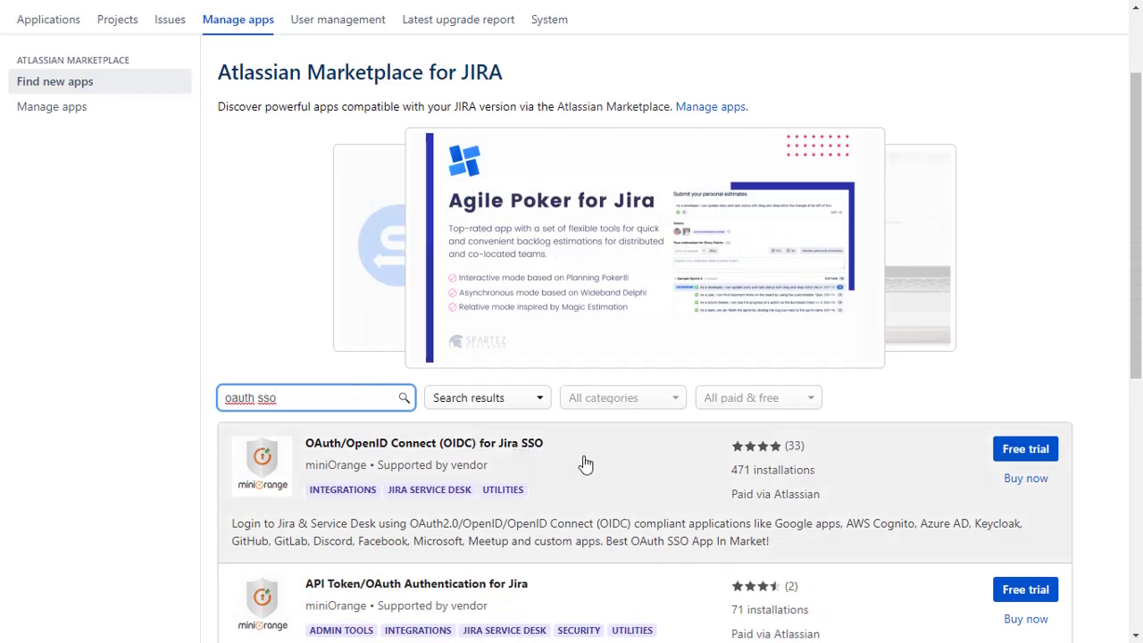
left_click(1016, 457)
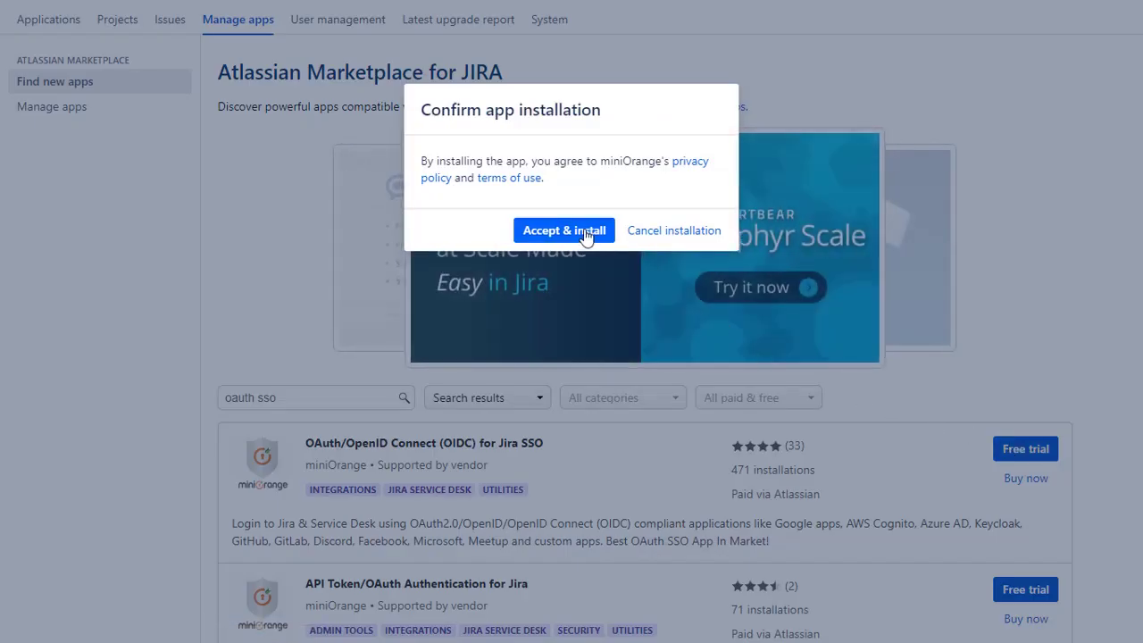
left_click(577, 233)
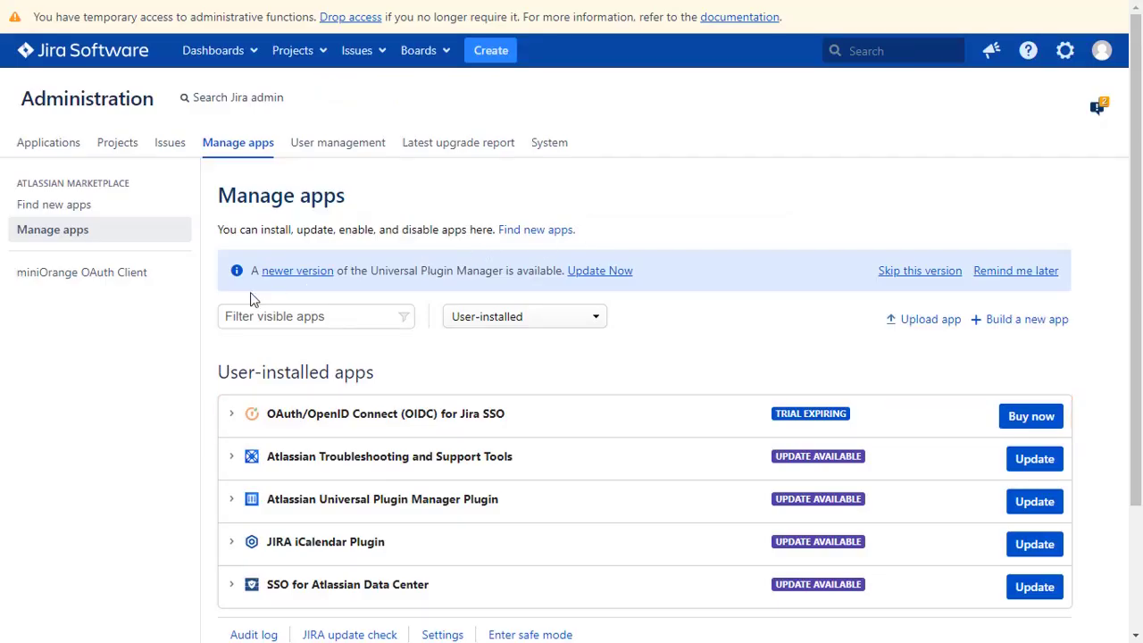
In the miniOrange OAuth Client configuration, select ADFS as the application.
left_click(150, 278)
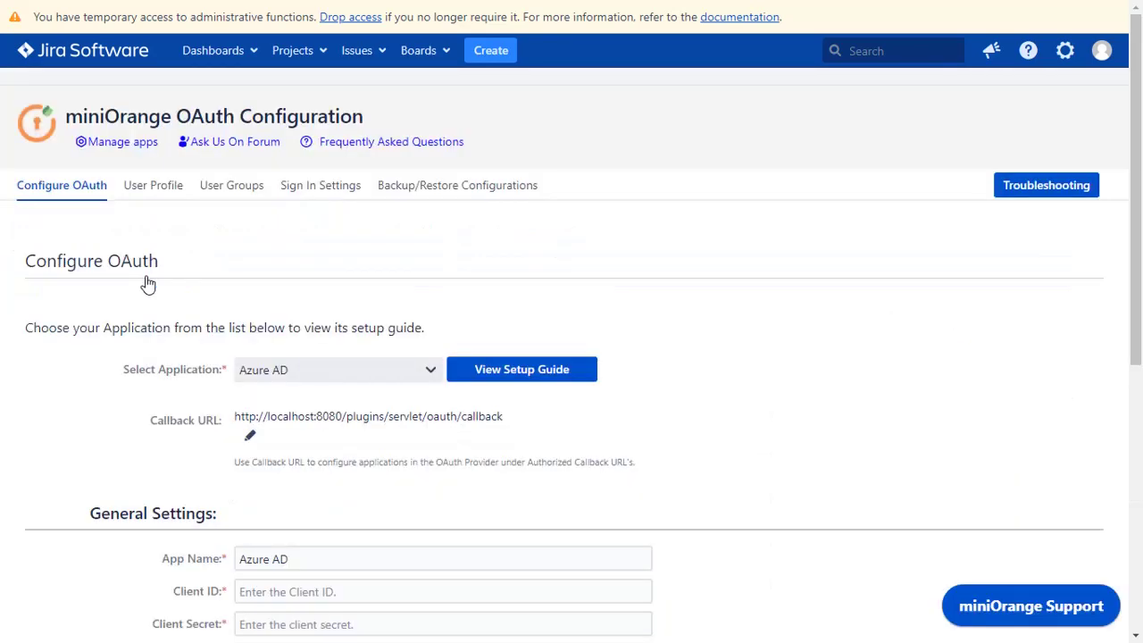
left_click(247, 370)
left_click(272, 266)
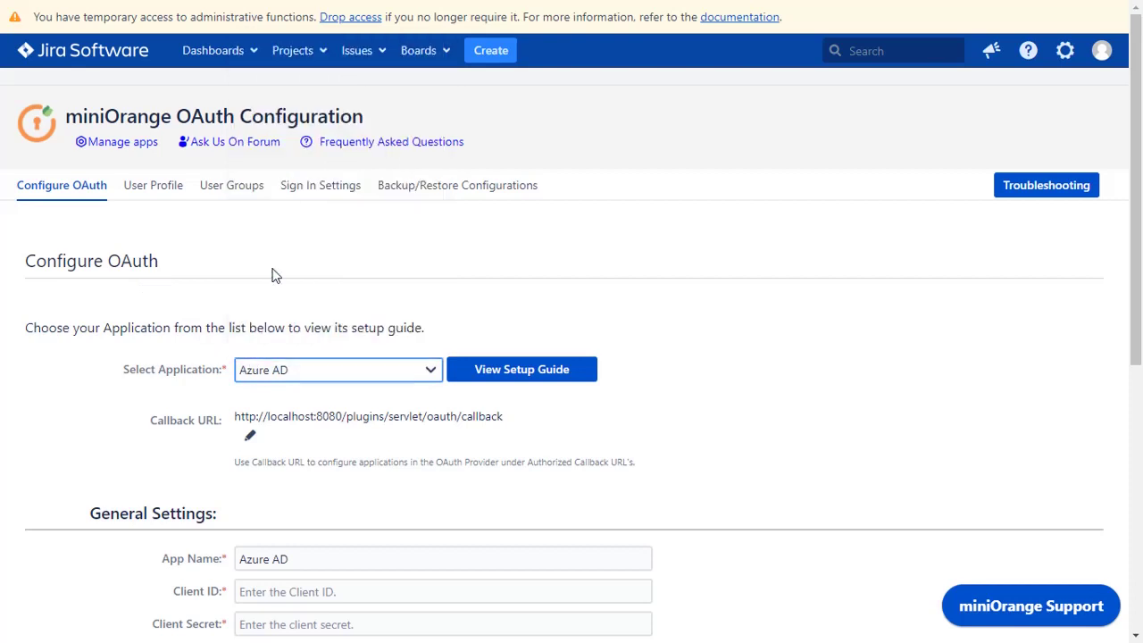
Open the ADFS setup guide and scroll to Step 1: Setup ADFS as OAuth Provider.
left_click(498, 370)
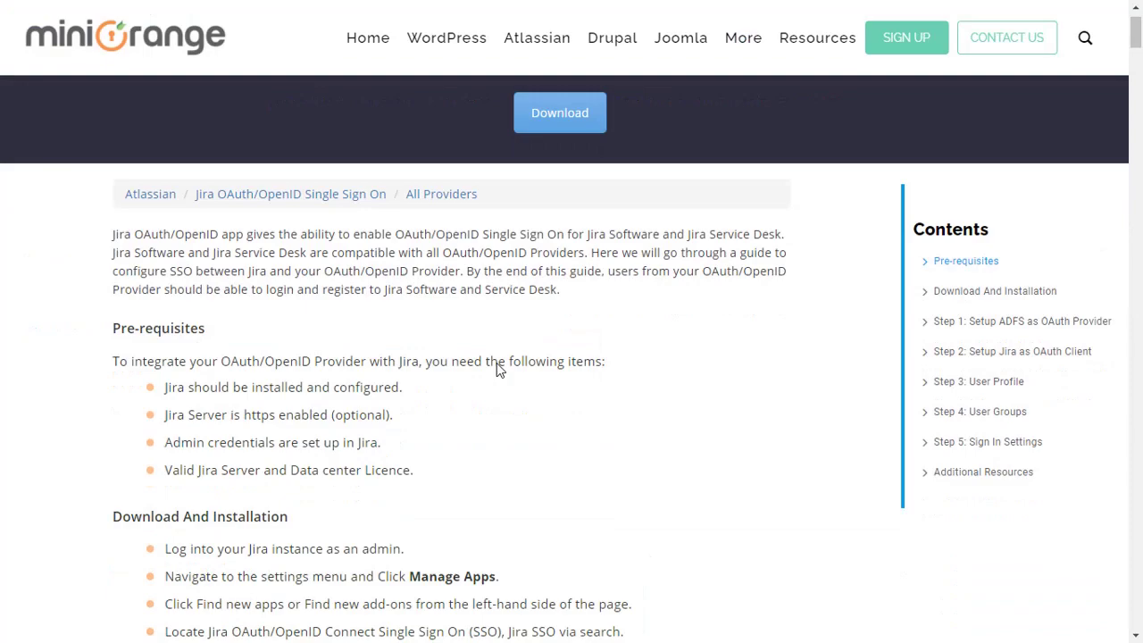
scroll(498, 370, "down", 5)
scroll(498, 369, "down", 5)
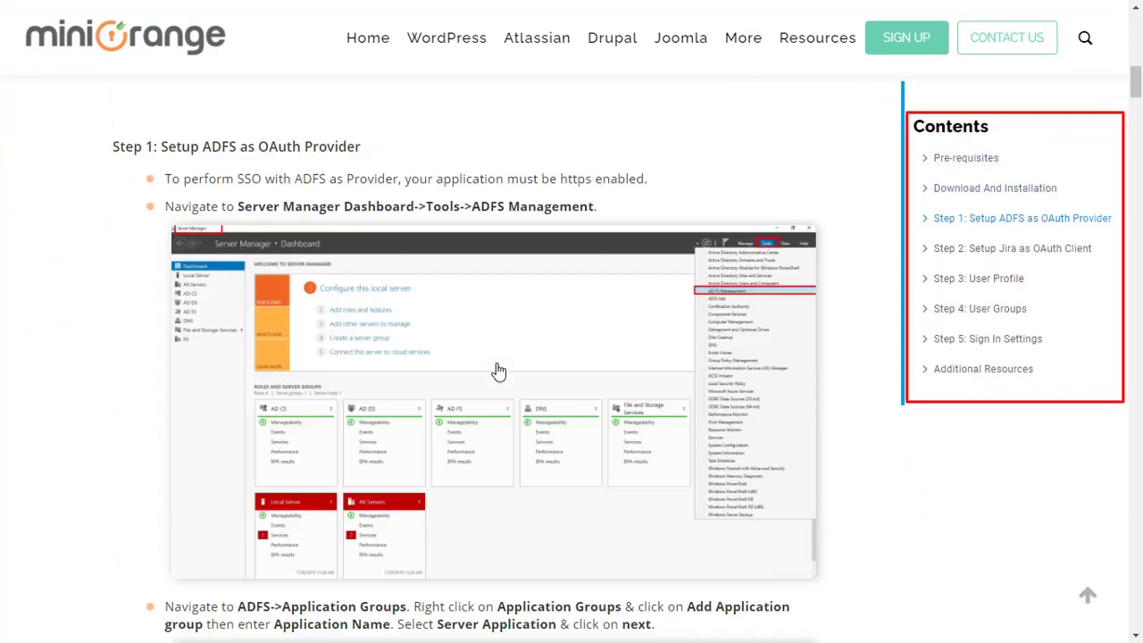
scroll(498, 371, "down", 1)
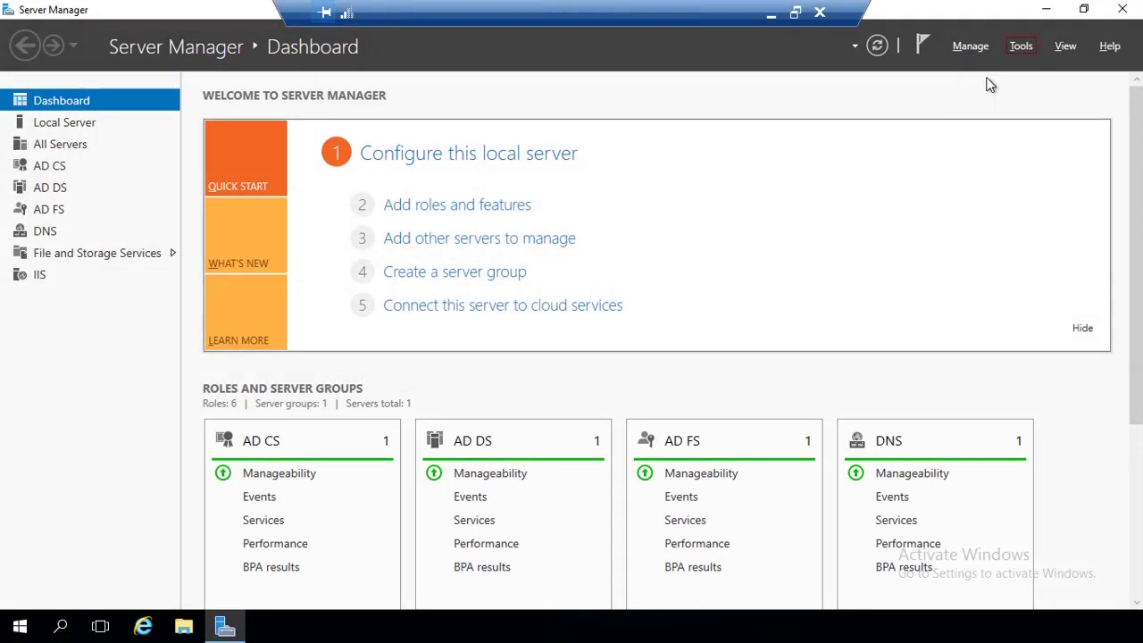
Launch AD FS Management from Server Manager's Tools and show its Application Groups.
left_click(1019, 50)
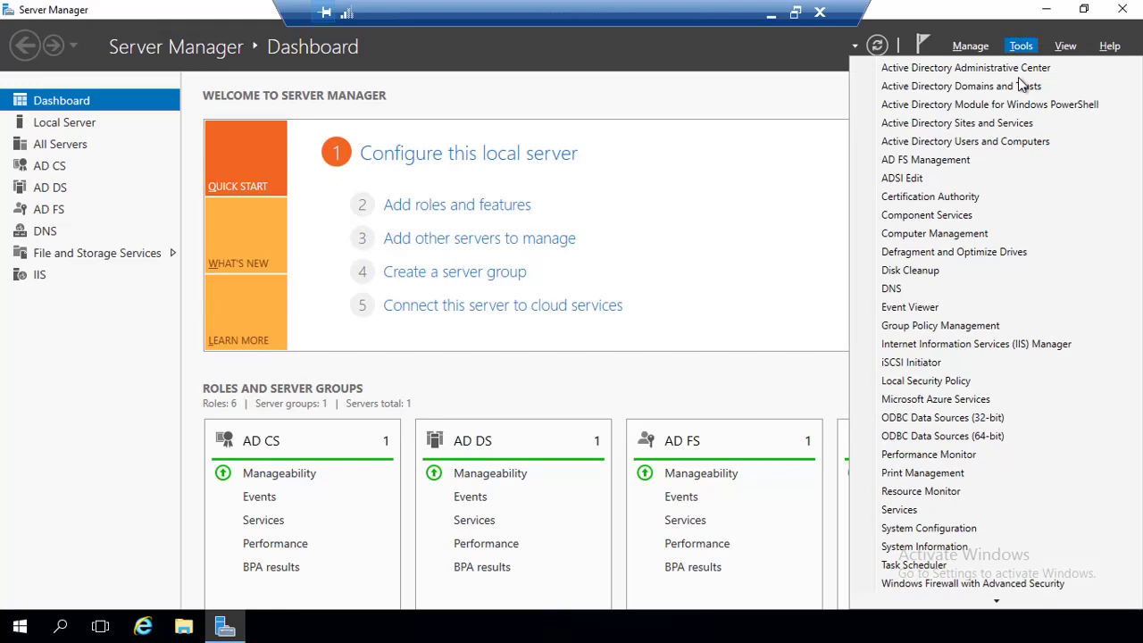
left_click(999, 163)
left_click(110, 150)
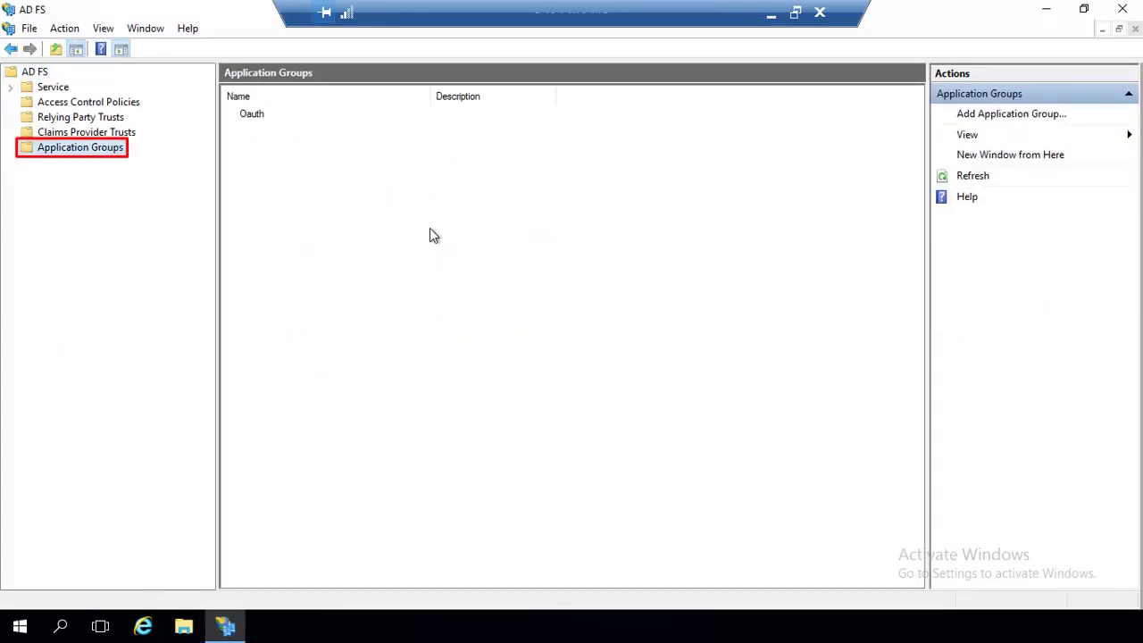
Start an application group named 'Jira OAuth' using the Server application template.
left_click(961, 114)
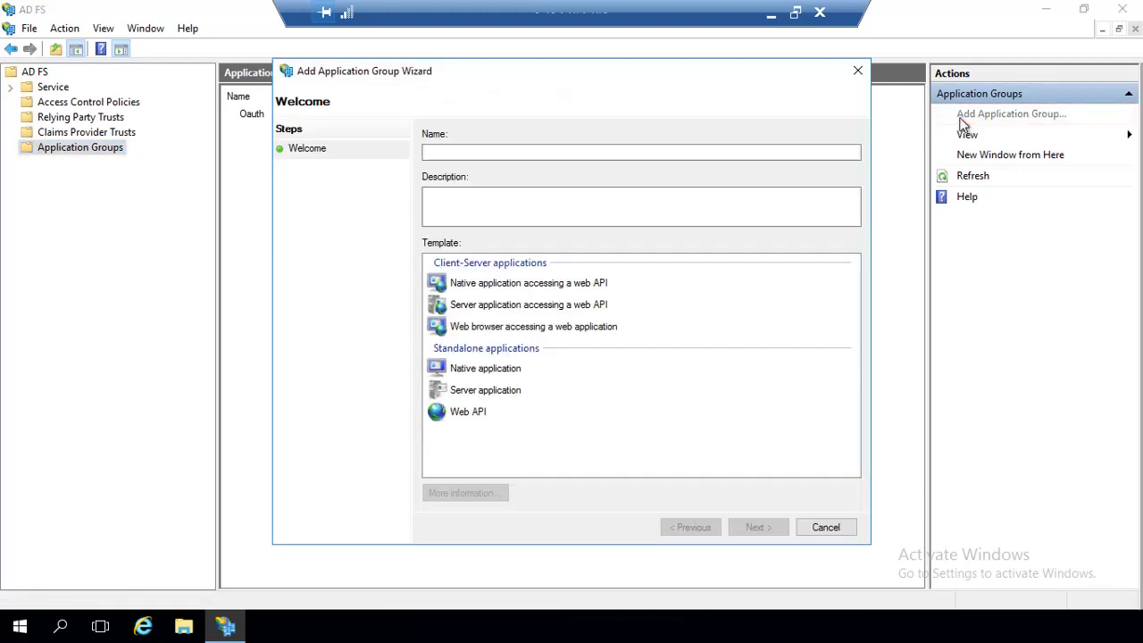
left_click(719, 156)
type("Jira O")
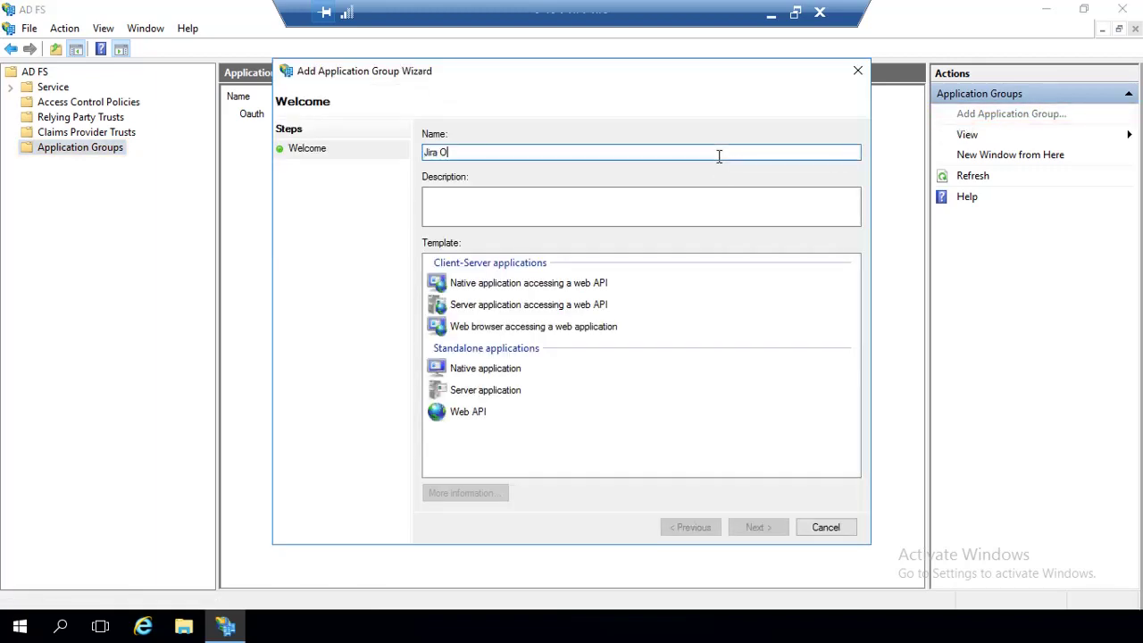
type("Auth")
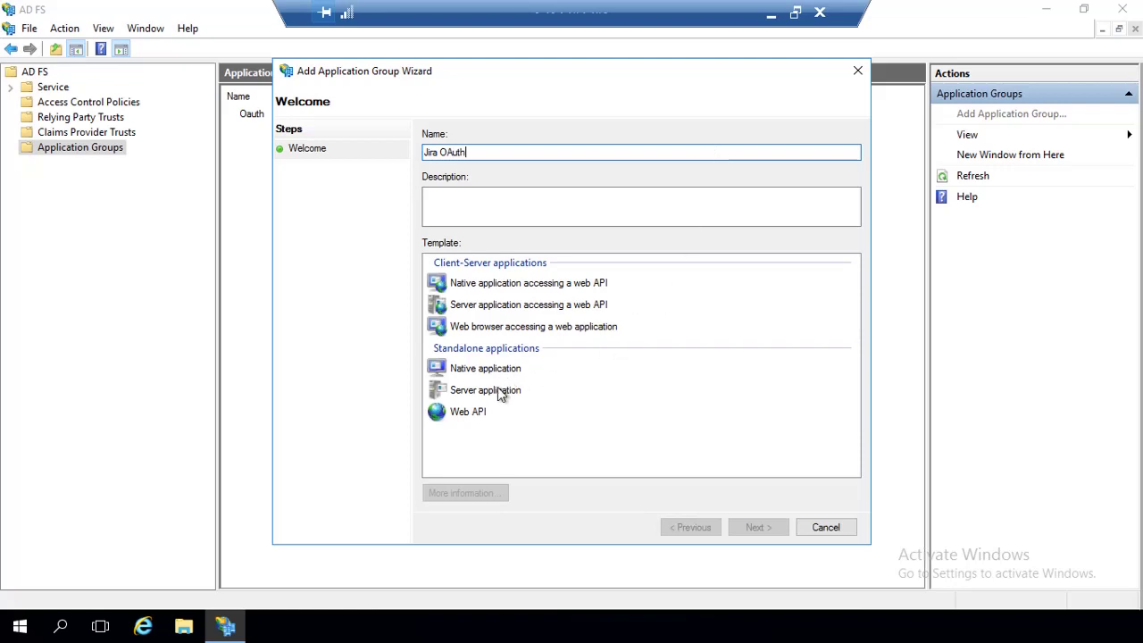
left_click(500, 394)
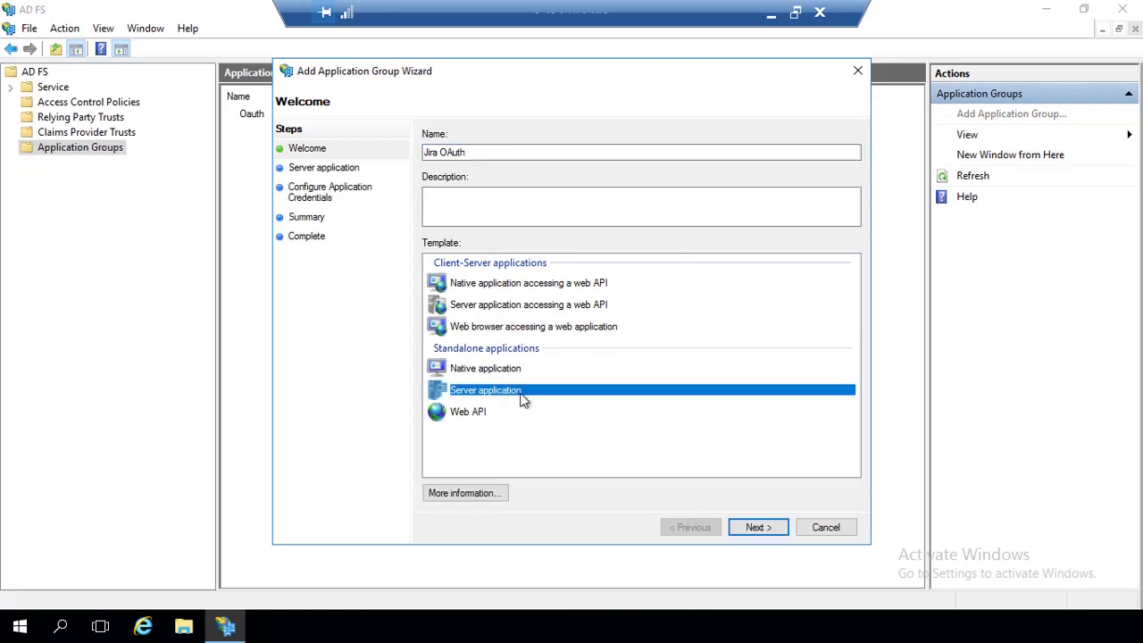
Copy the server application's Client Identifier into Jira's Client ID field.
left_click(754, 527)
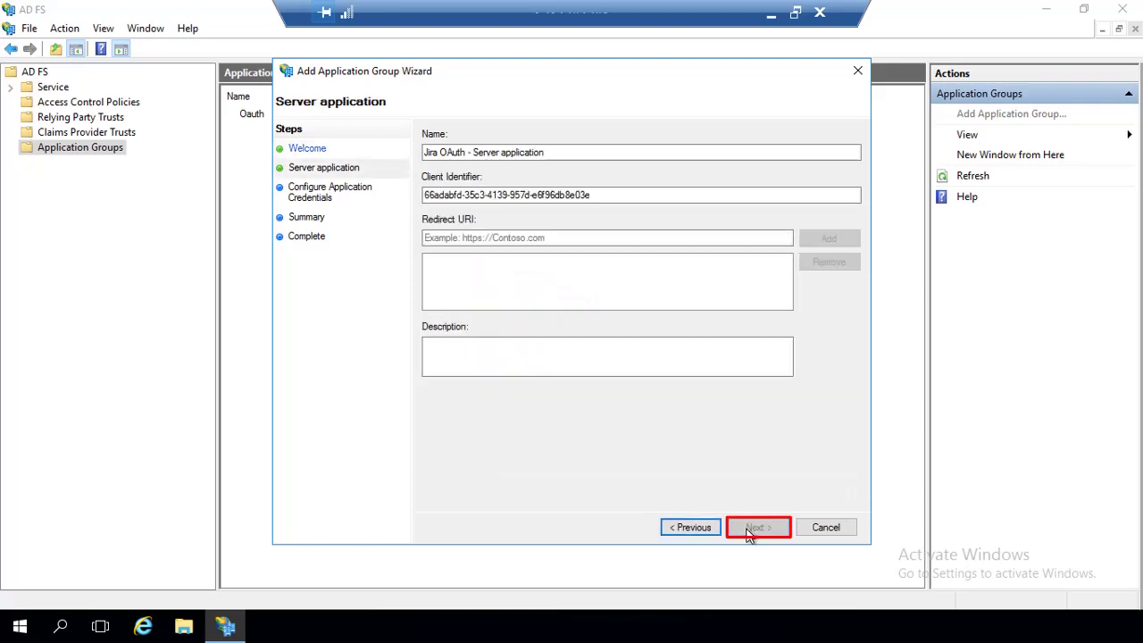
triple_click(632, 198)
key("ctrl+c")
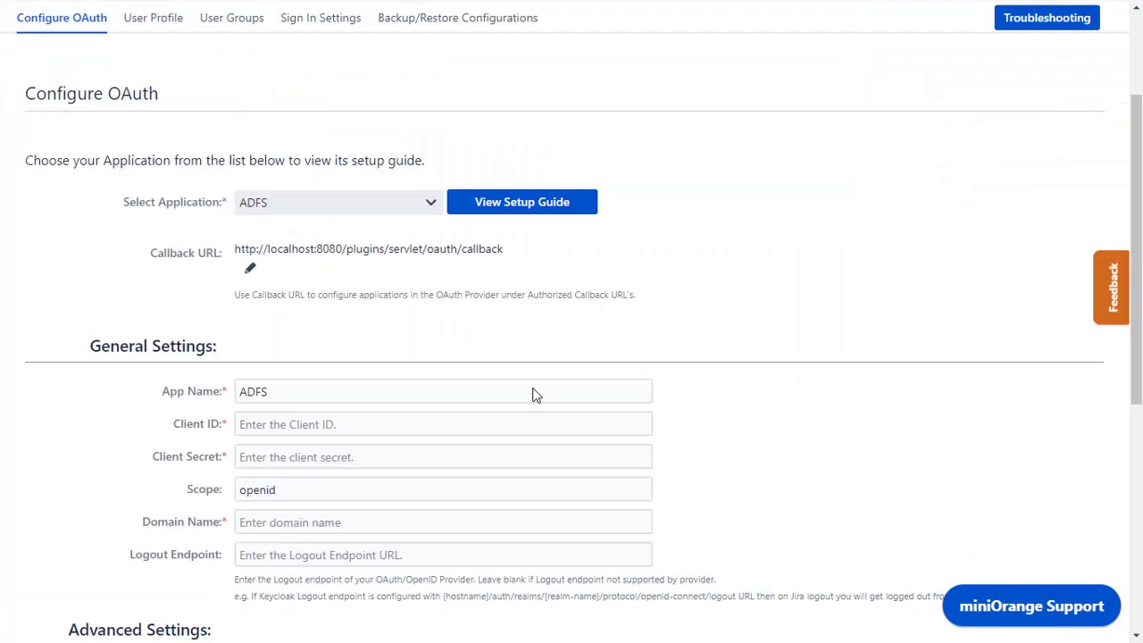
left_click(505, 421)
key("ctrl+v")
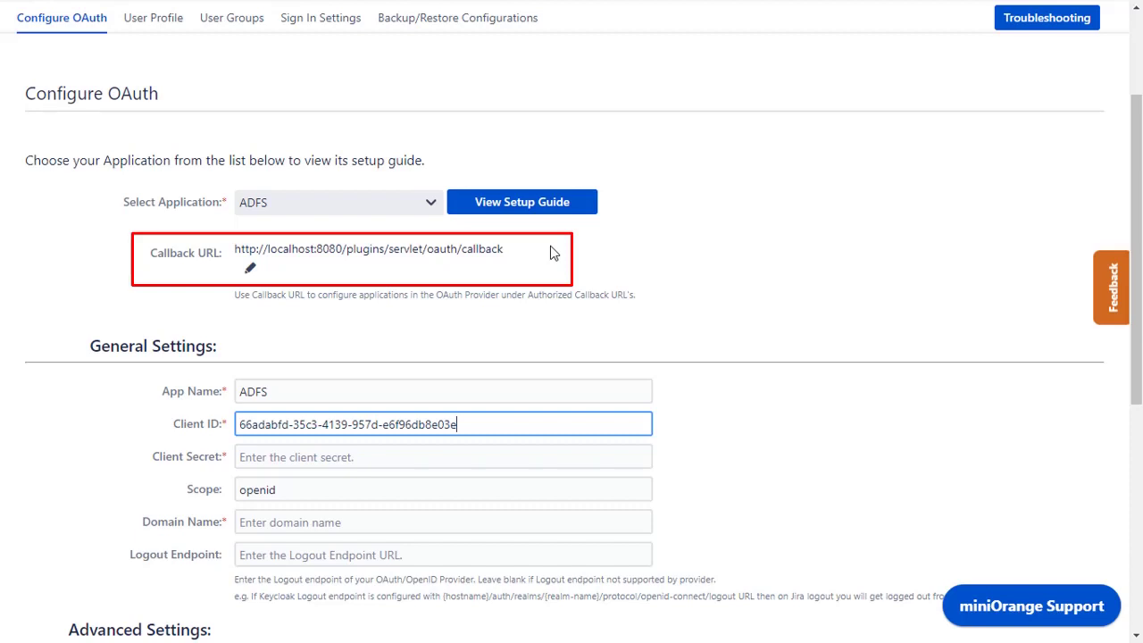
Add Jira's callback URL as the server application's redirect URI.
left_click(438, 249)
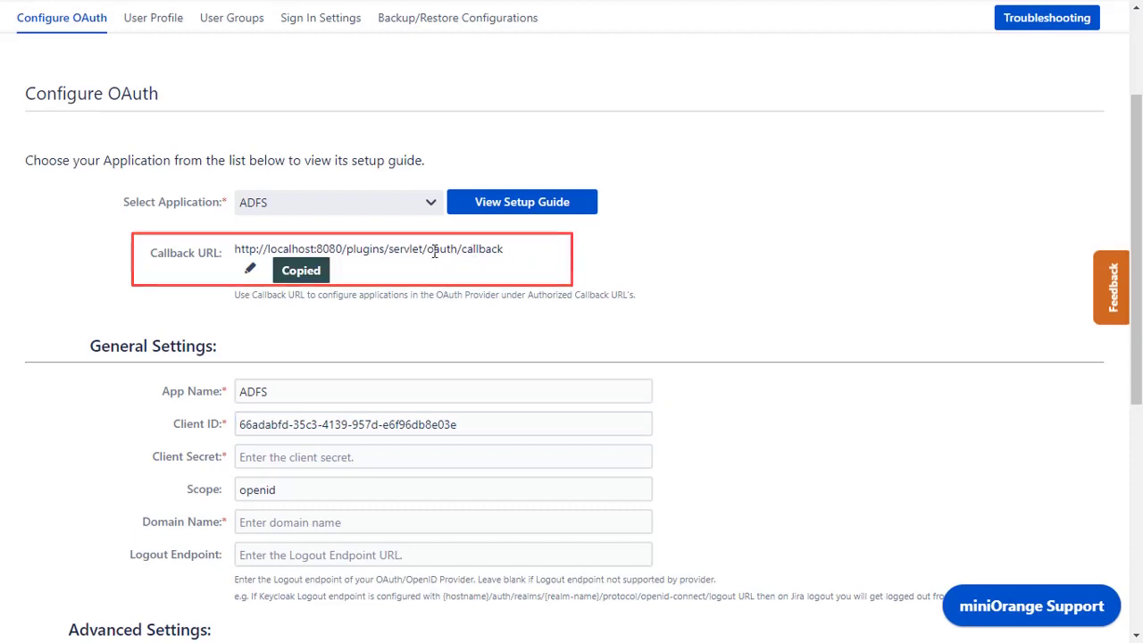
key("ctrl+v")
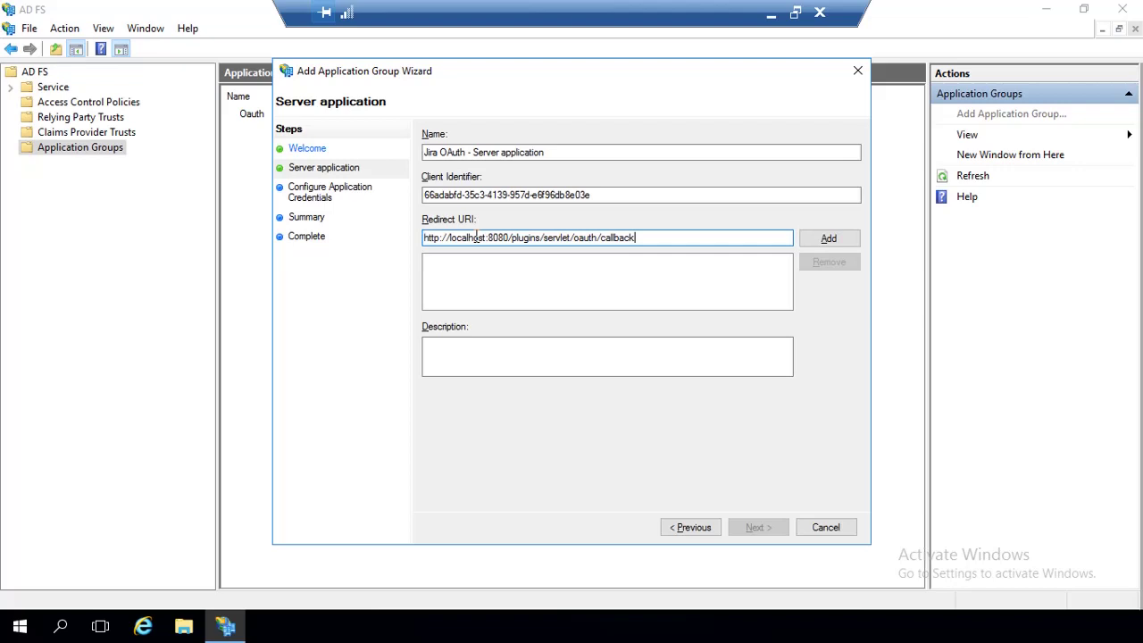
left_click(804, 240)
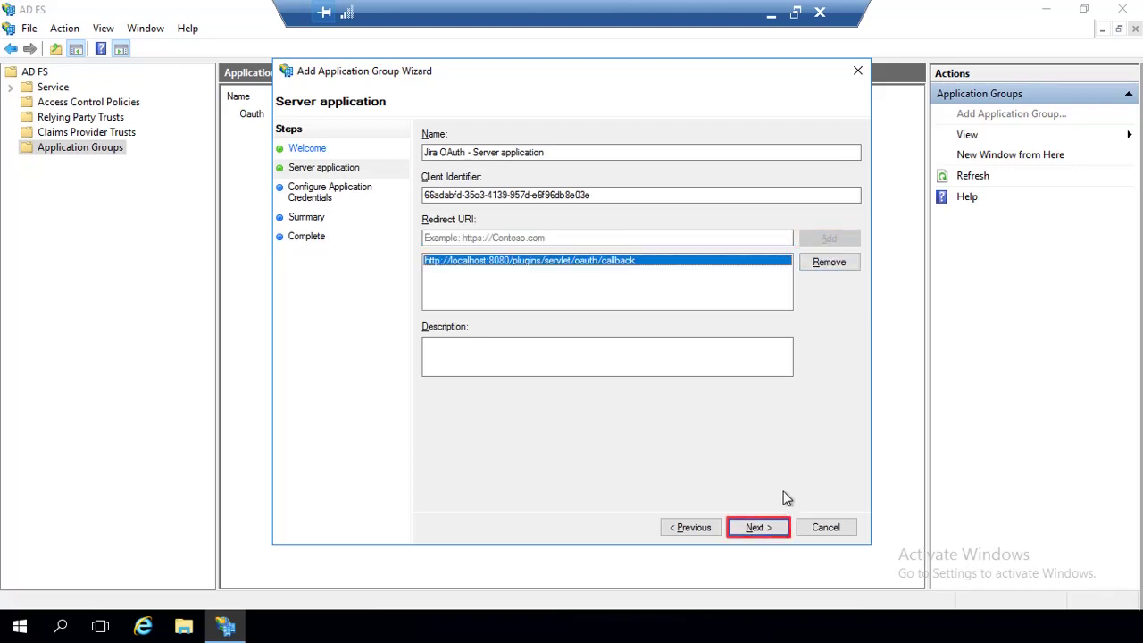
left_click(760, 527)
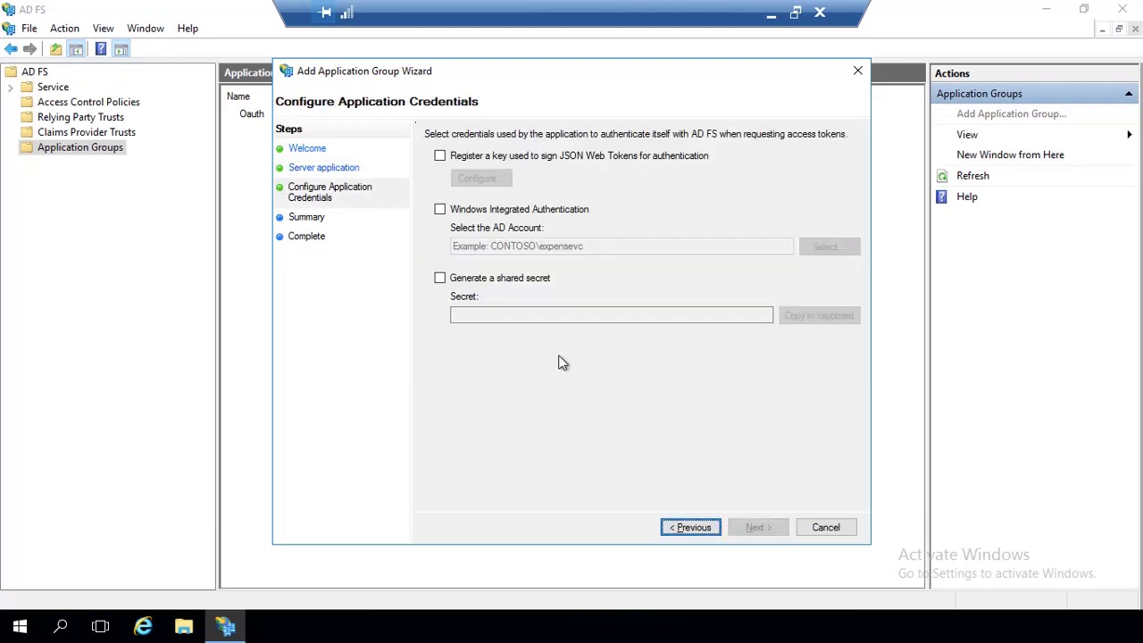
Generate a shared secret and paste it into Jira's Client Secret field.
left_click(441, 278)
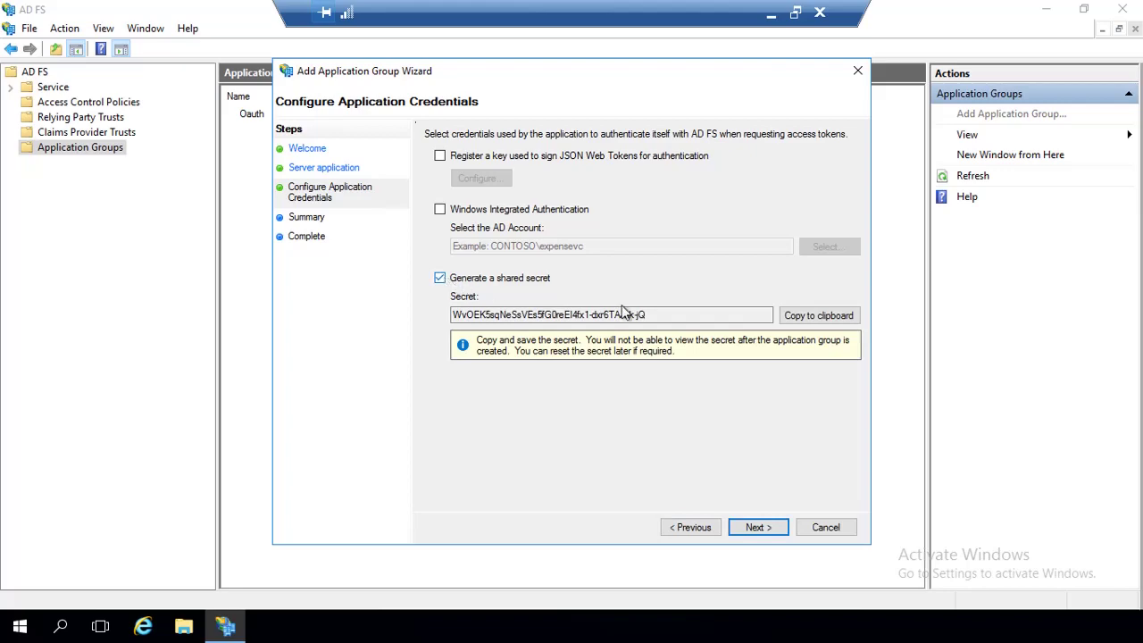
left_click(797, 317)
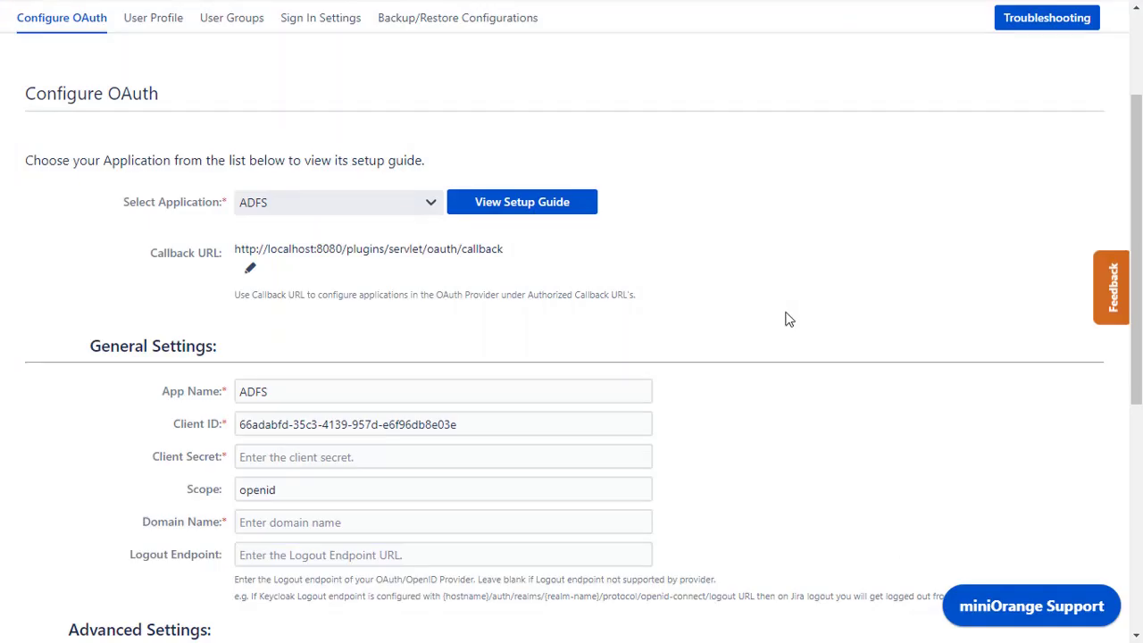
left_click(553, 463)
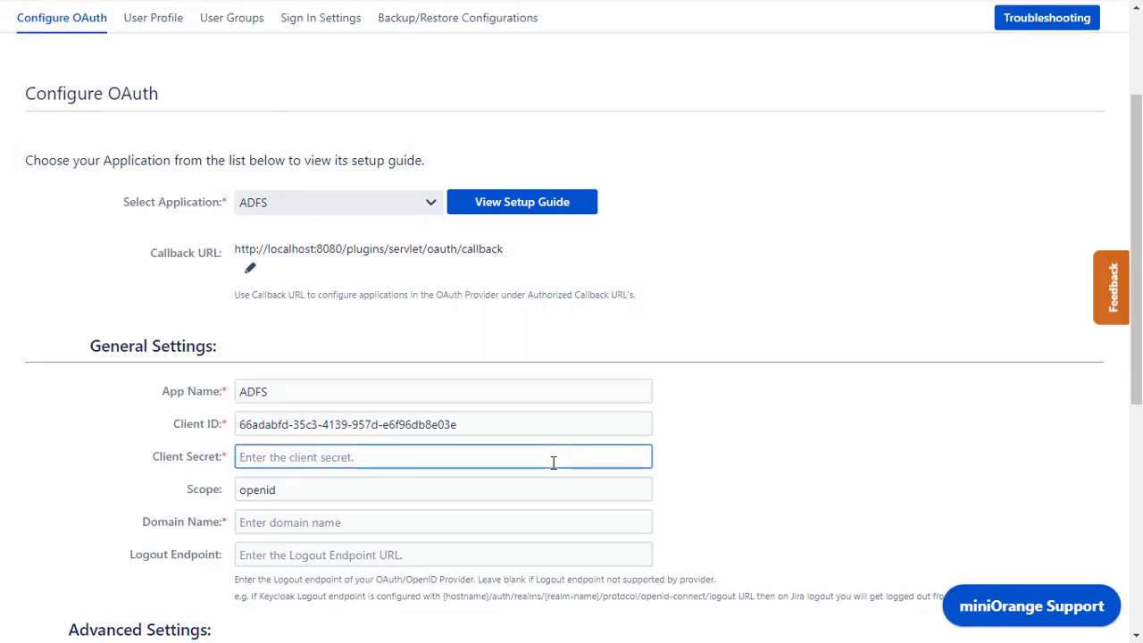
key("ctrl+v")
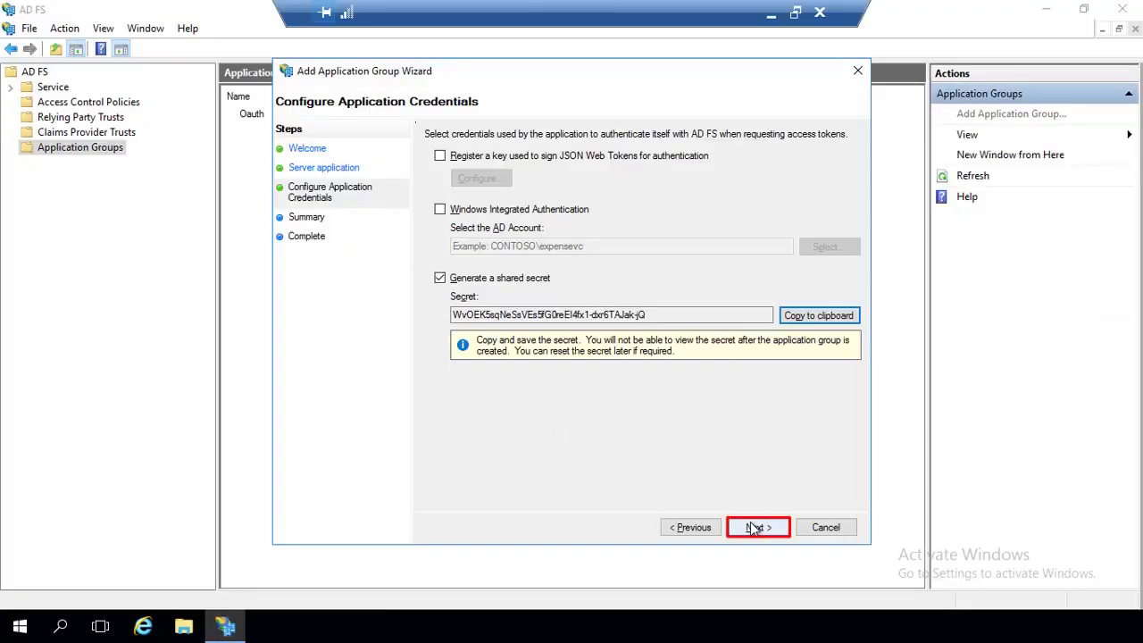
Finish creating the Jira OAuth application group through the Summary.
left_click(752, 527)
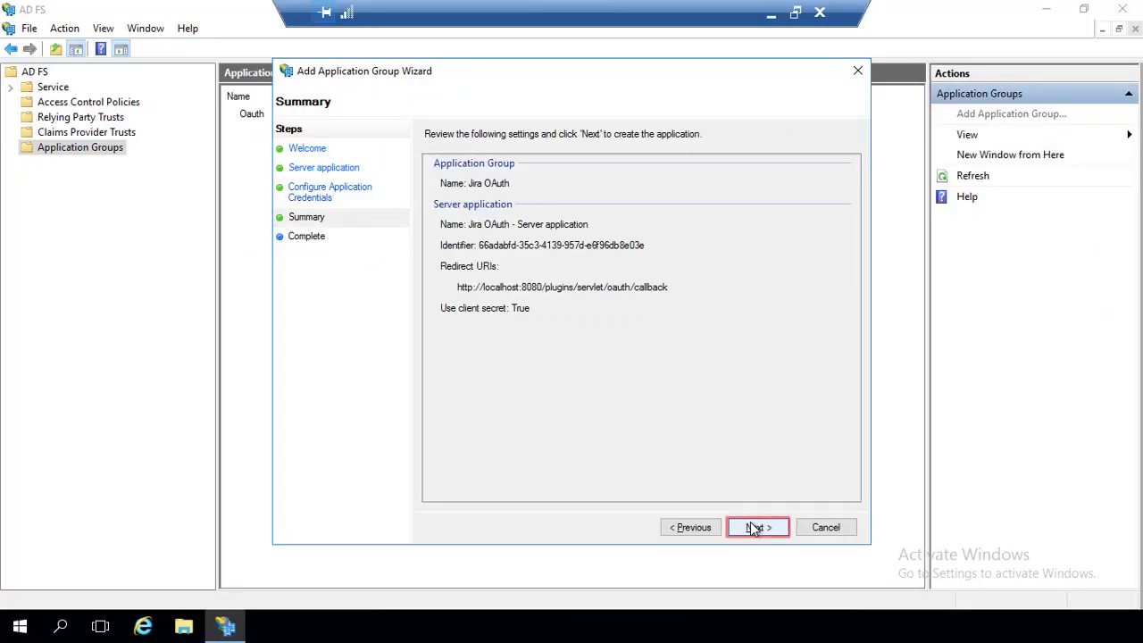
left_click(753, 527)
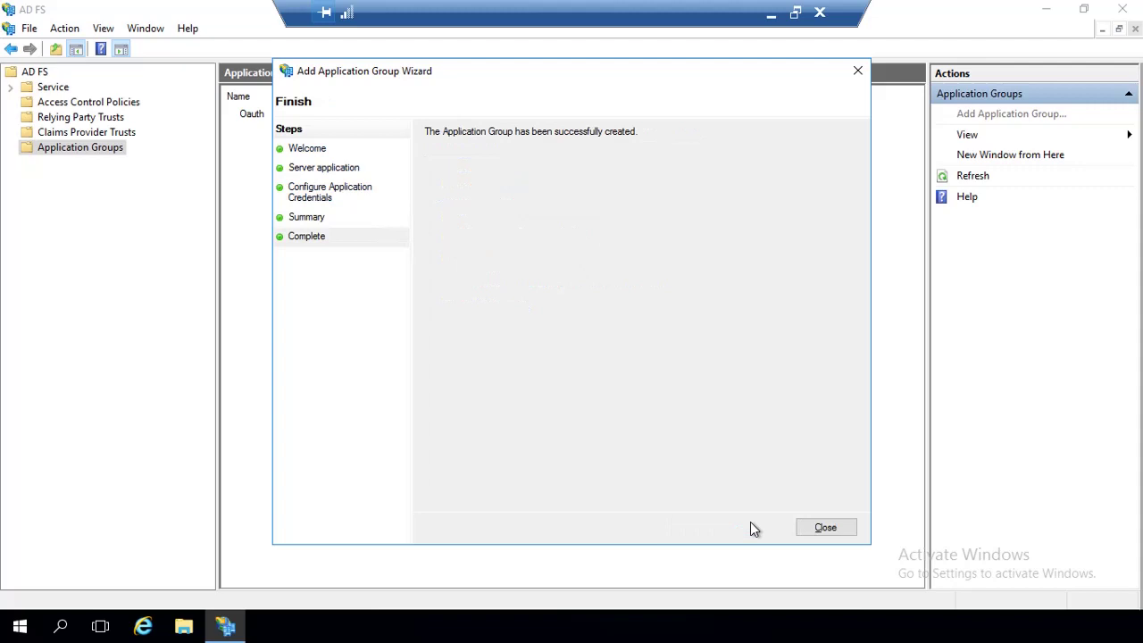
left_click(823, 528)
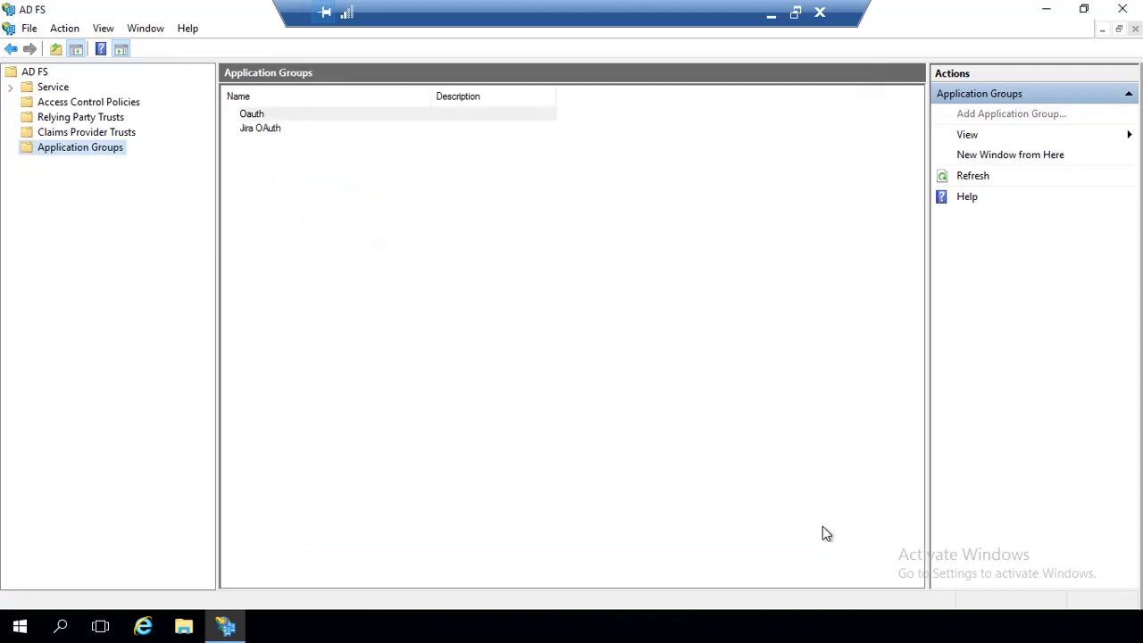
From the Jira OAuth group's properties, begin adding a Web API application.
left_click(278, 130)
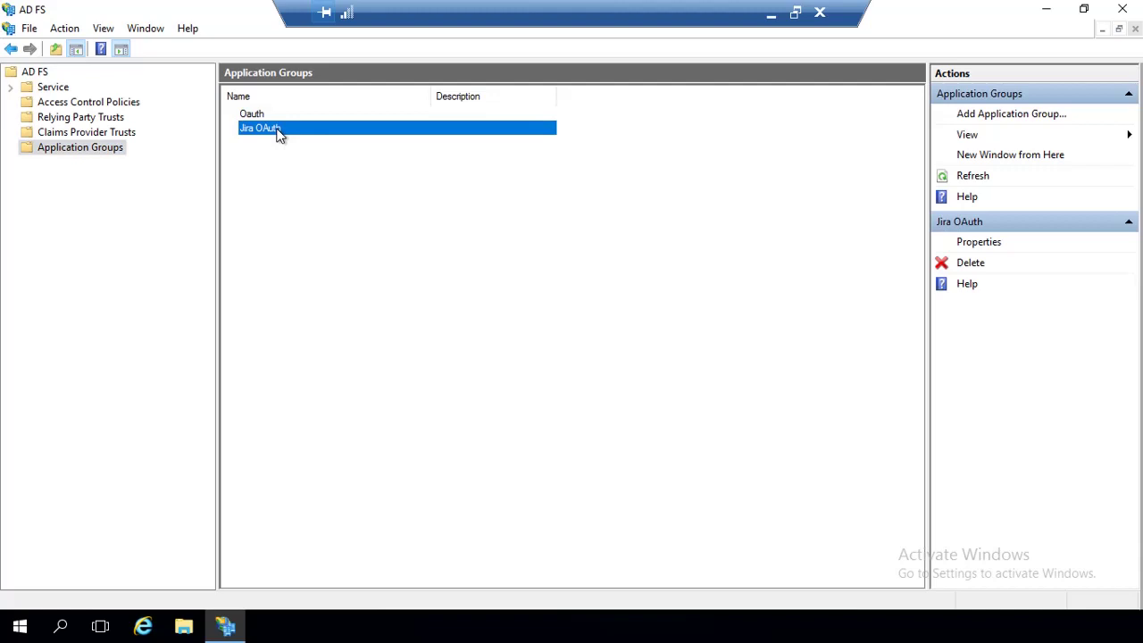
right_click(278, 129)
left_click(306, 141)
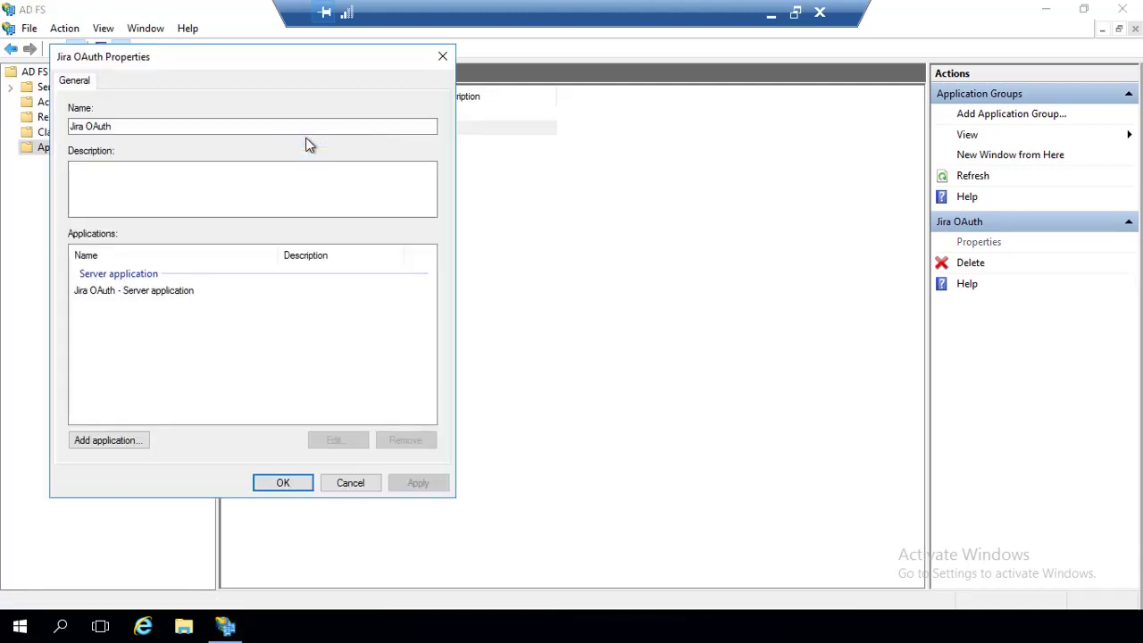
left_click(139, 439)
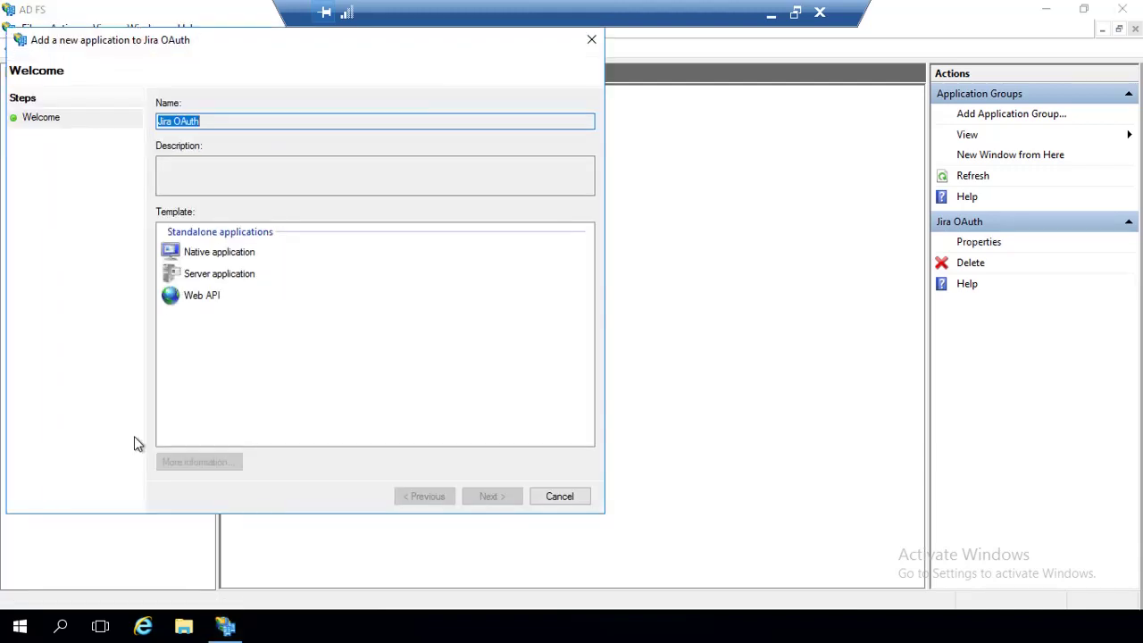
left_click(202, 294)
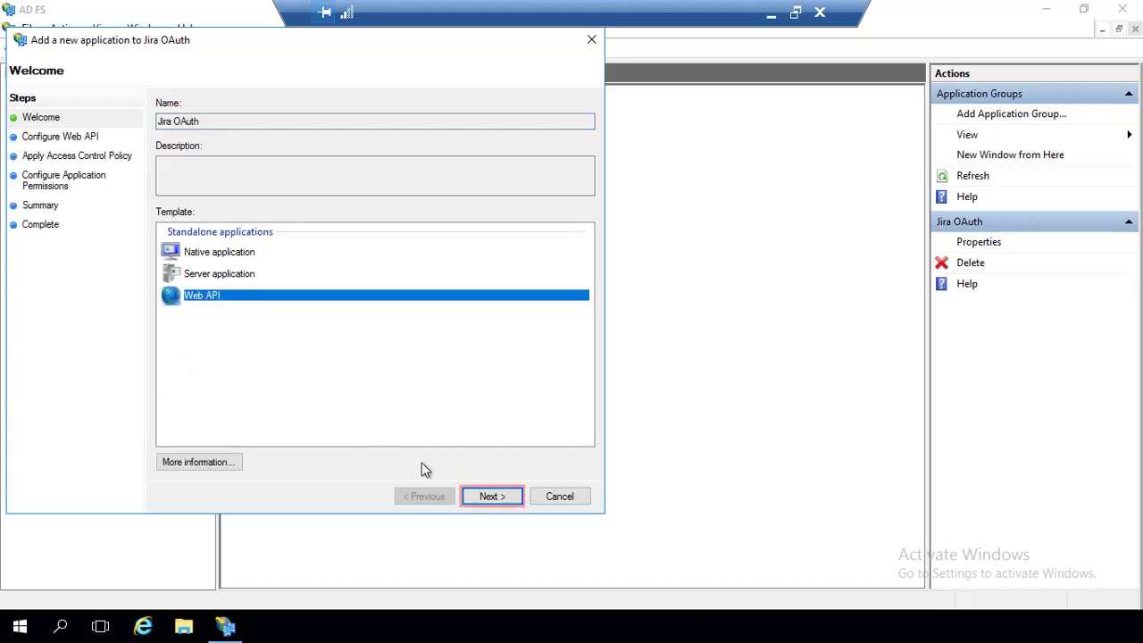
left_click(493, 498)
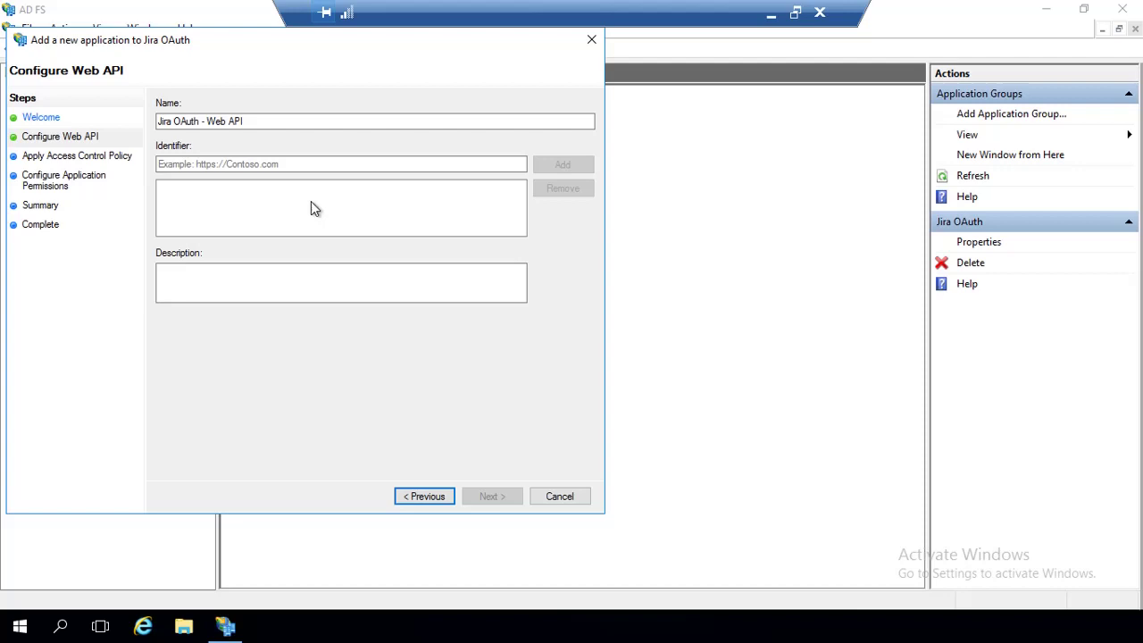
Paste the copied identifier into the Web API's identifier list.
left_click(290, 162)
key("ctrl+v")
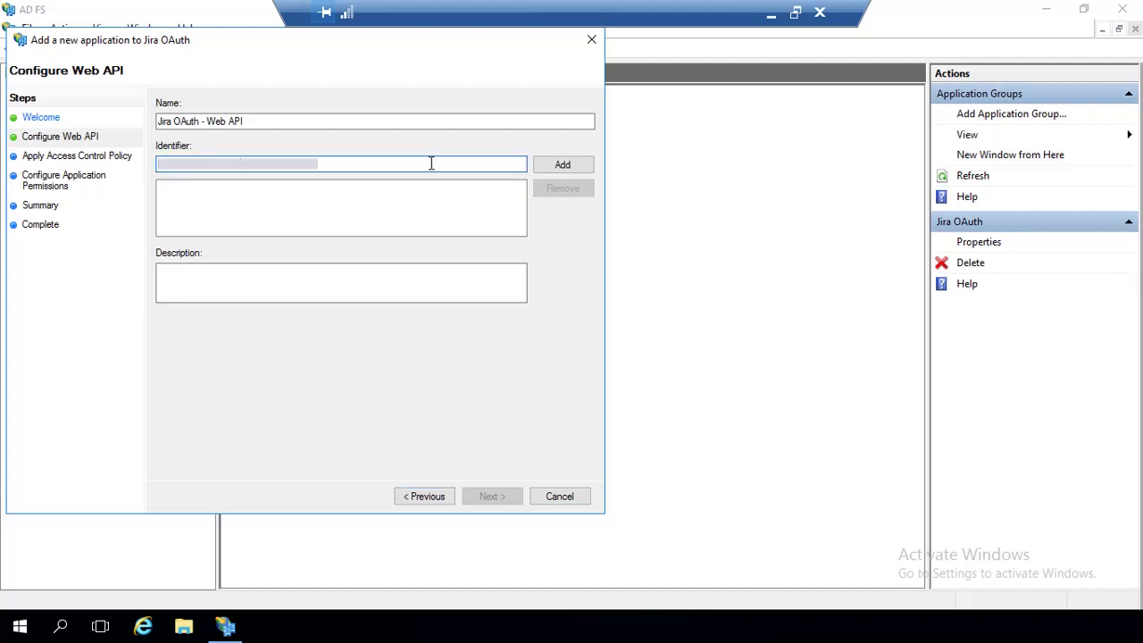
left_click(546, 166)
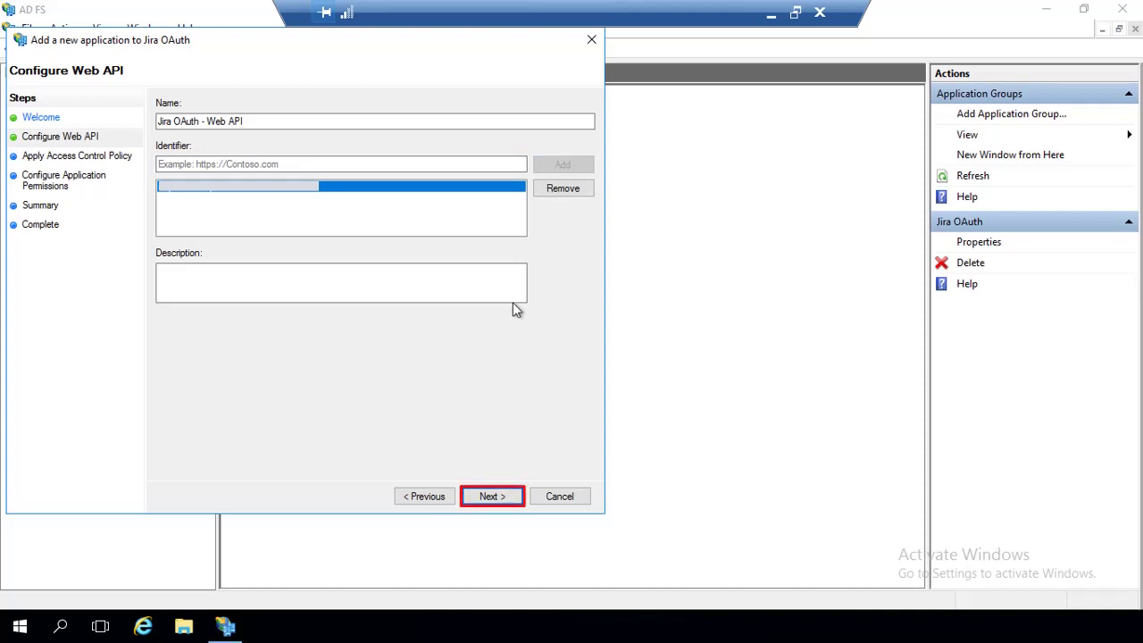
left_click(478, 499)
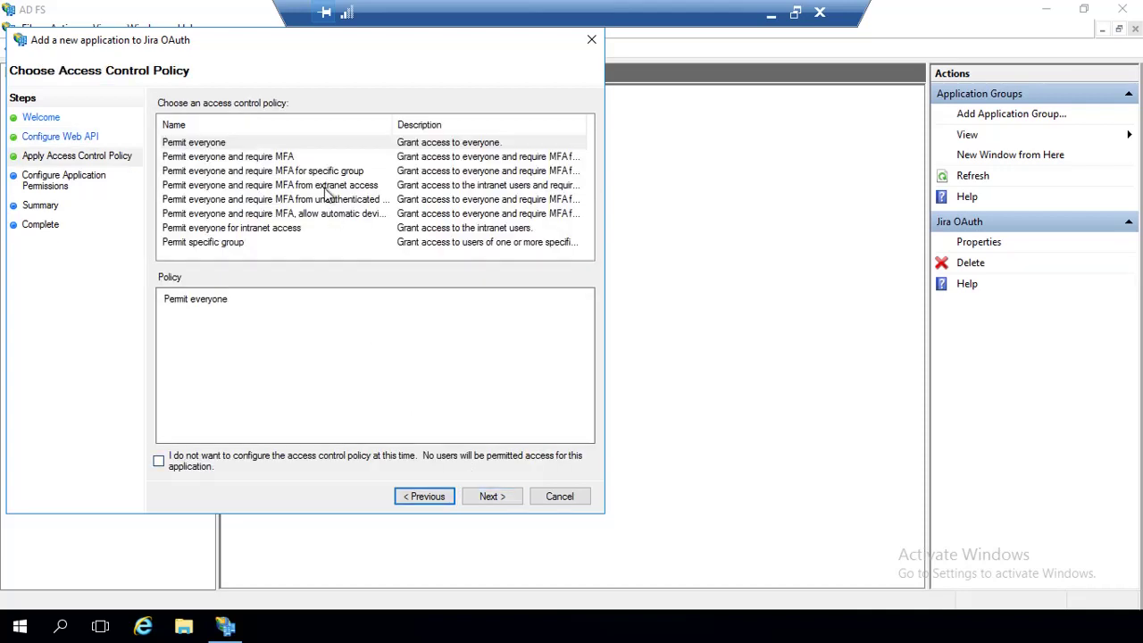
Give the Web API the Permit everyone policy and openid permission, then create it.
left_click(309, 145)
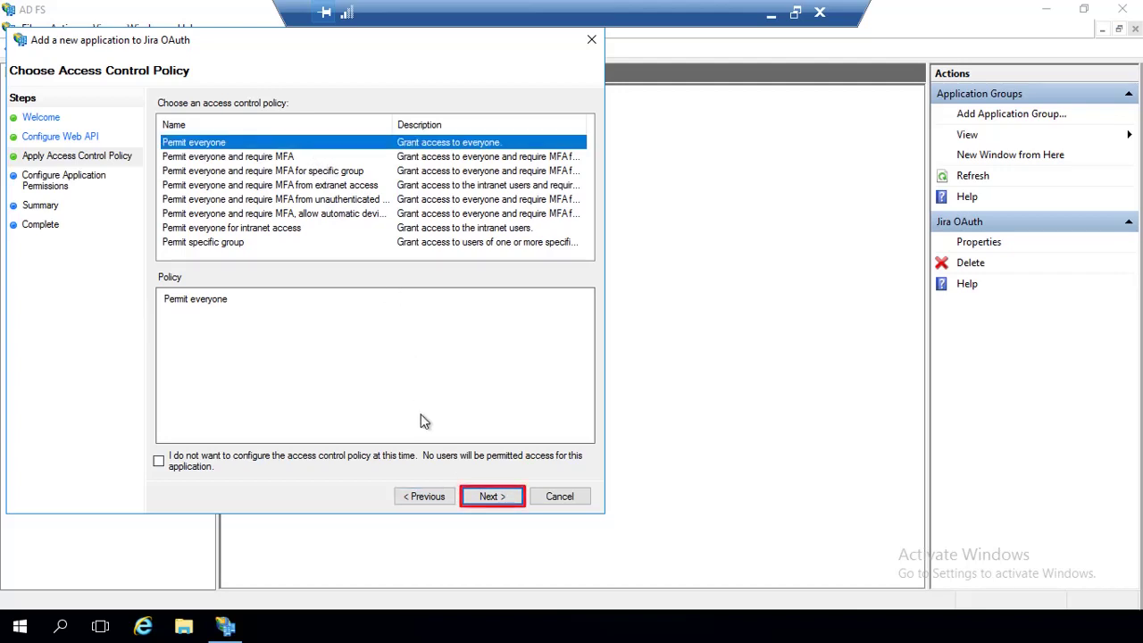
left_click(480, 507)
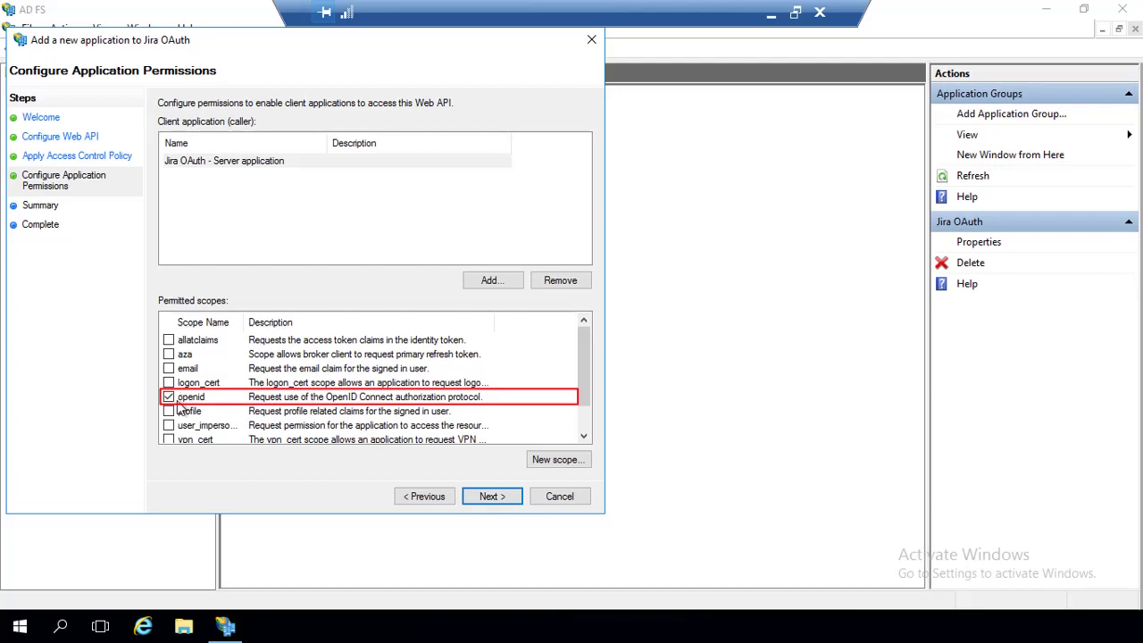
left_click(506, 498)
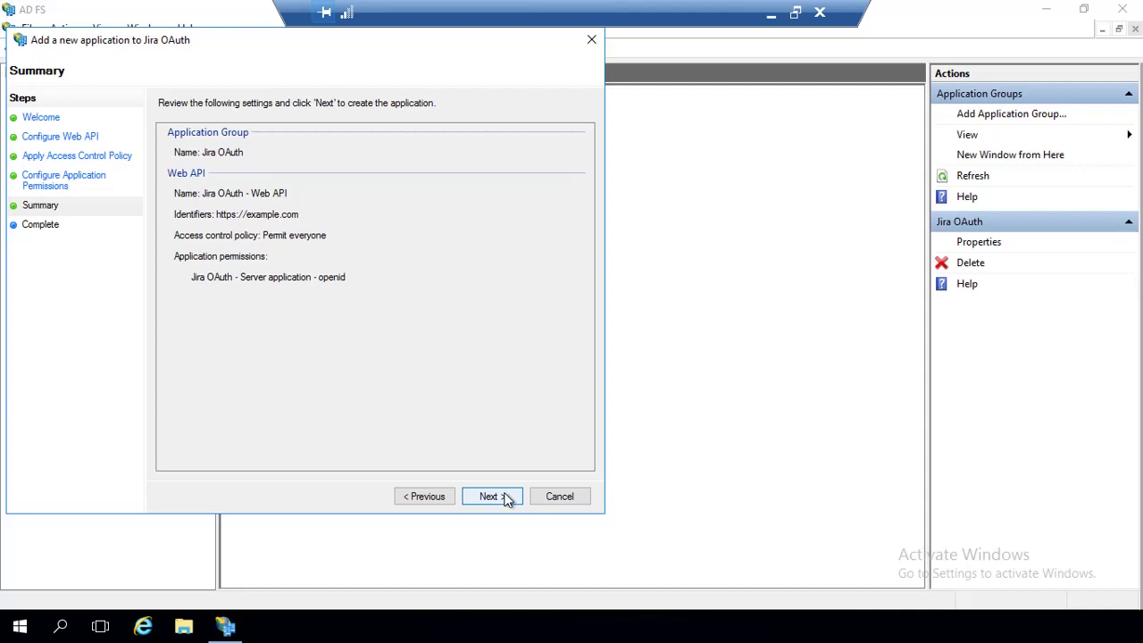
left_click(506, 497)
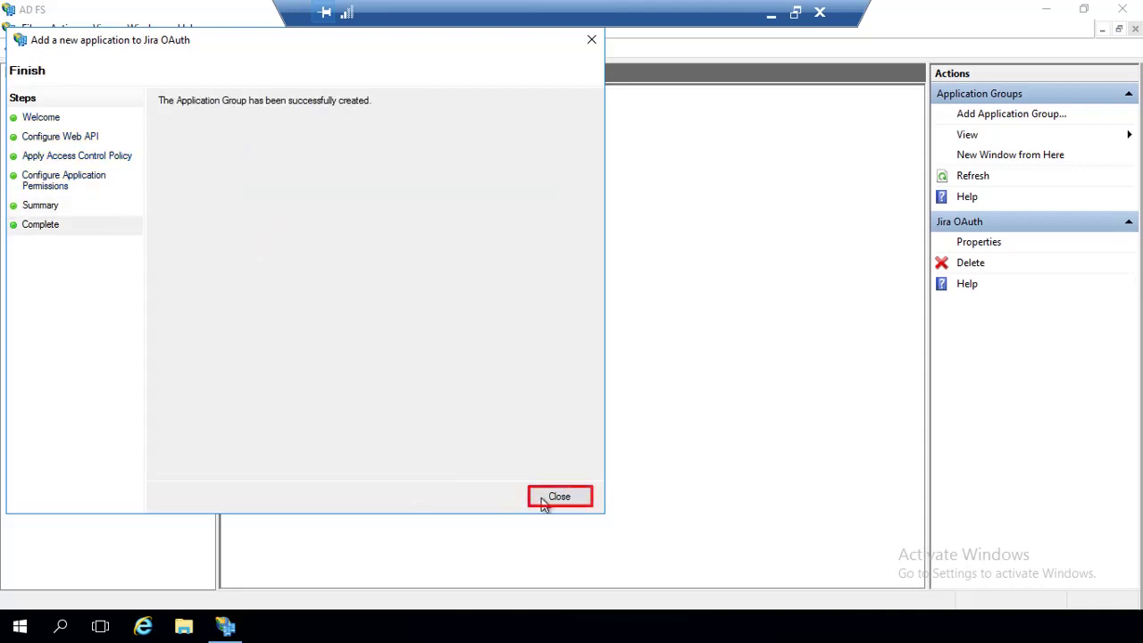
left_click(549, 500)
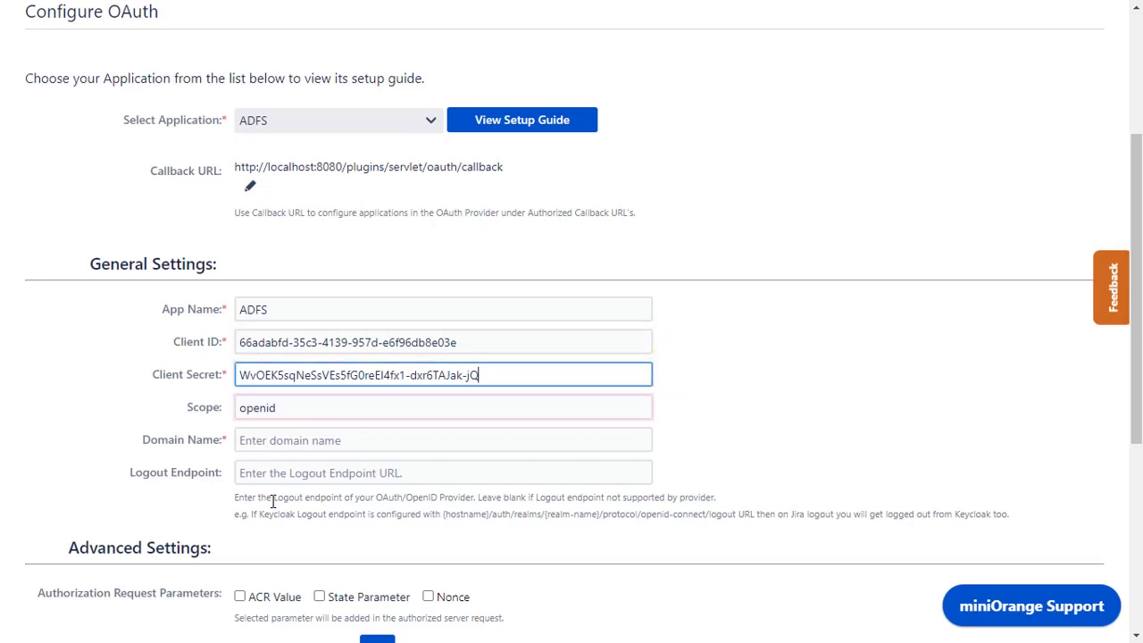
Paste the ADFS domain into the Domain Name field and scroll down the settings.
left_click(273, 439)
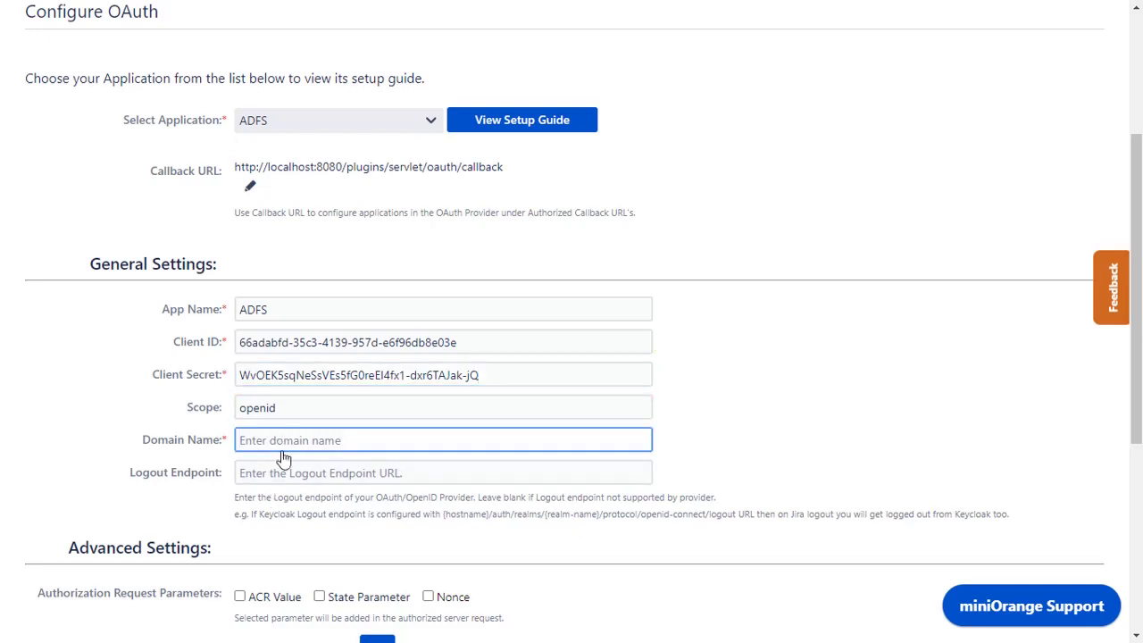
key("ctrl+v")
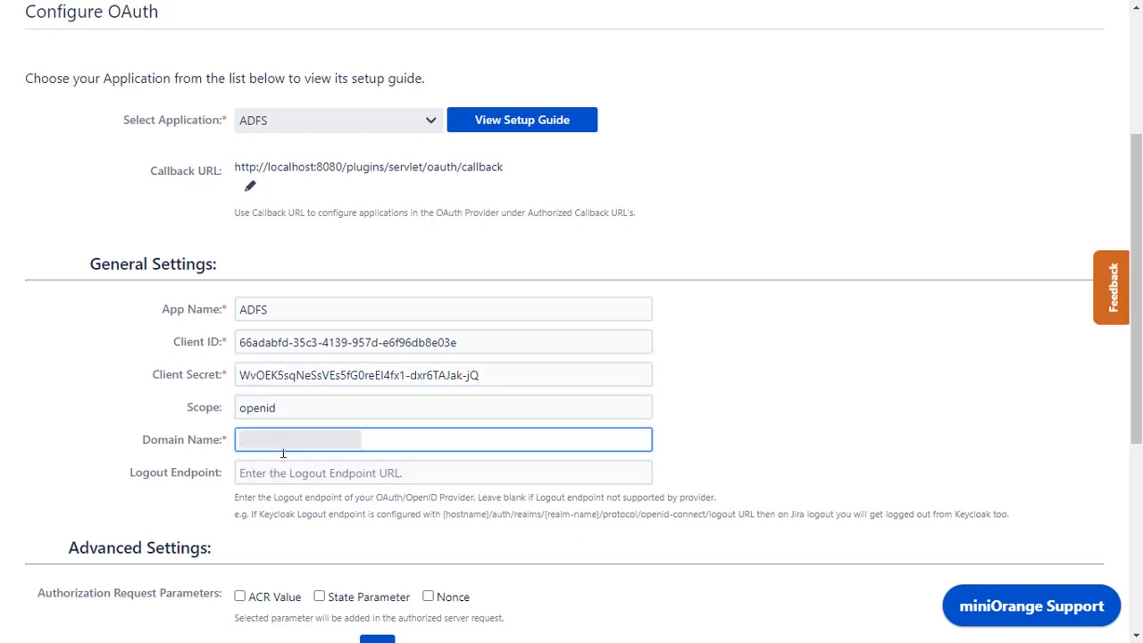
scroll(282, 454, "down", 3)
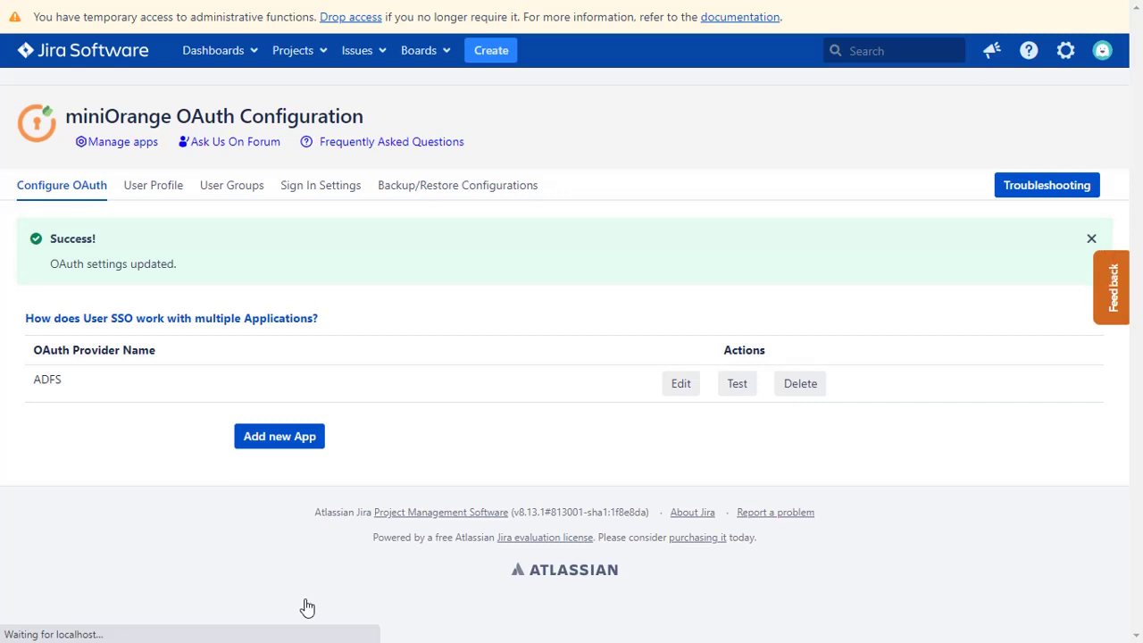
Run the ADFS connection test and confirm it reports TEST SUCCESSFUL.
left_click(732, 395)
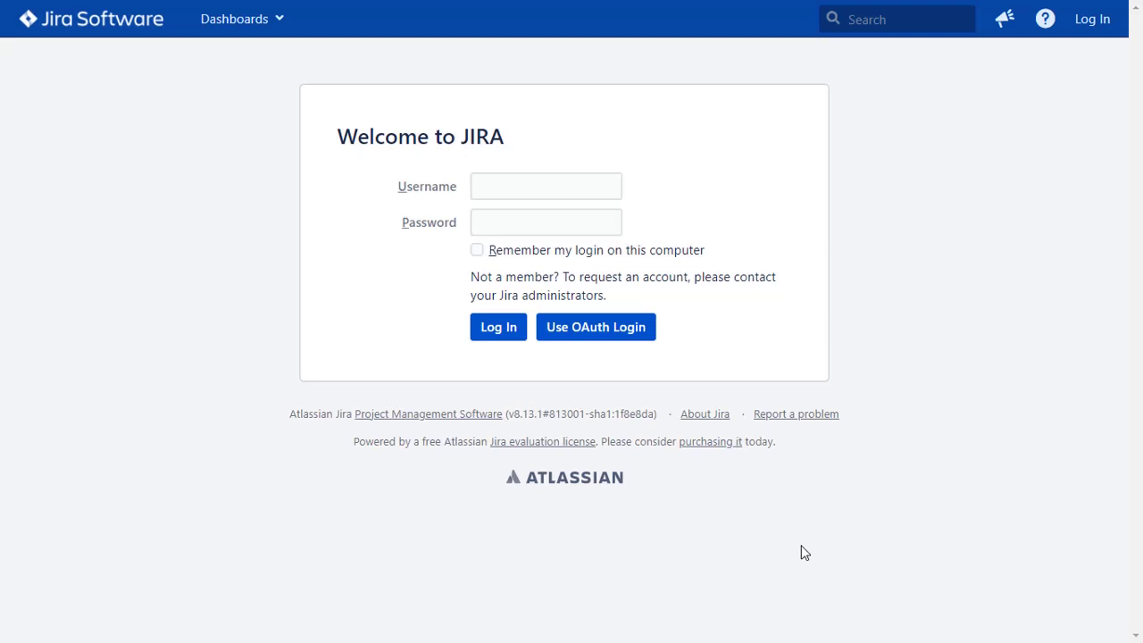
Log in via Use OAuth Login, entering the account's email and password on the ADFS page.
left_click(575, 333)
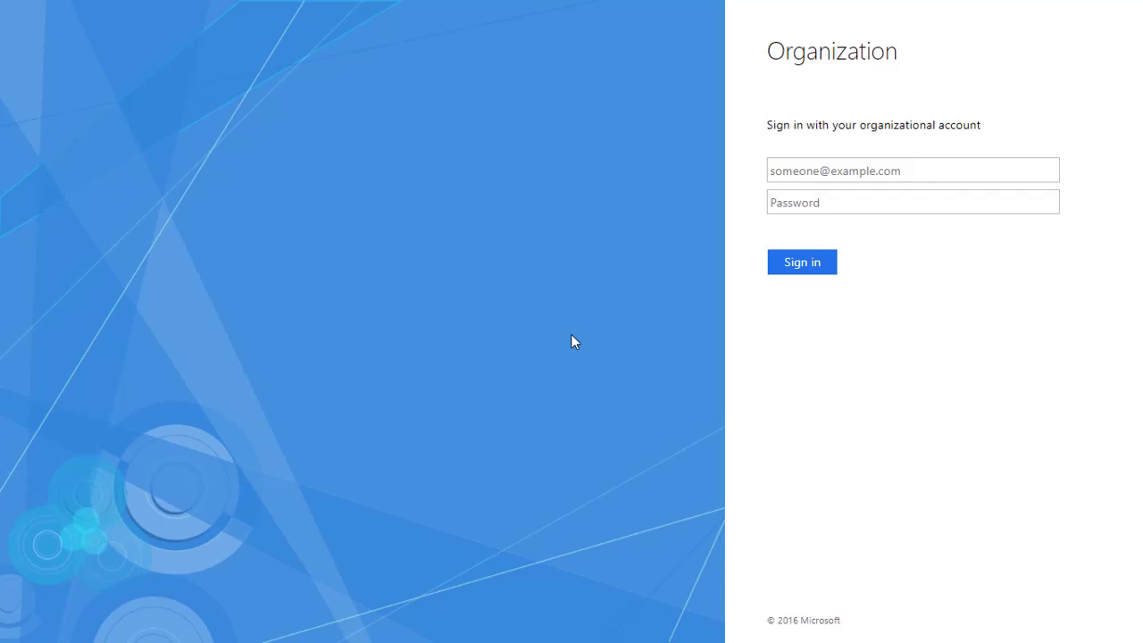
left_click(777, 171)
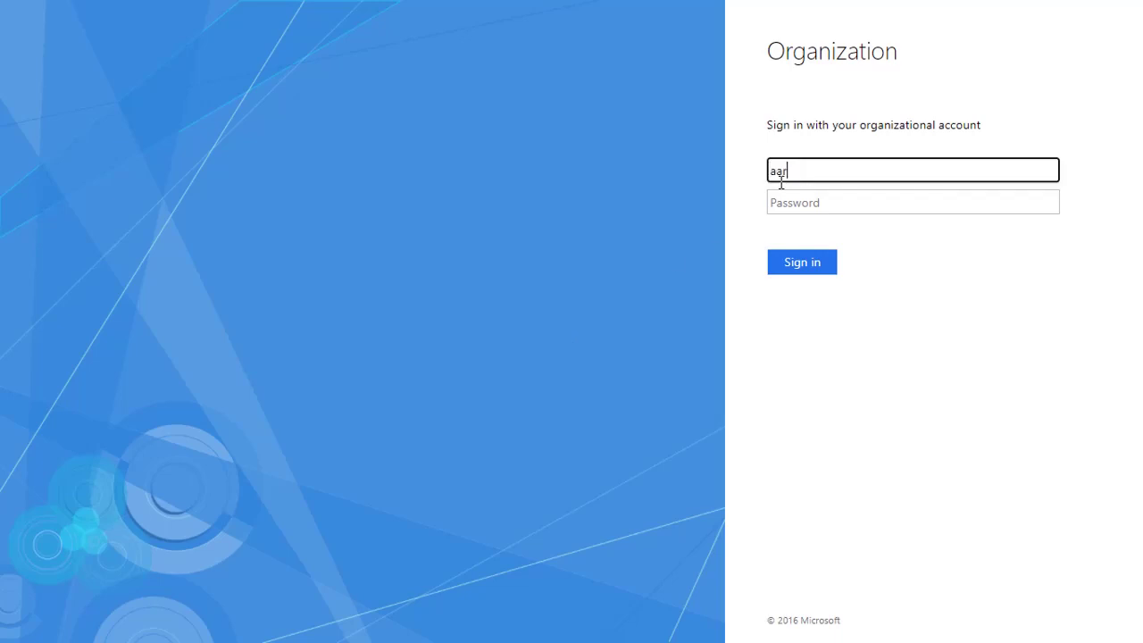
left_click(791, 202)
type("****")
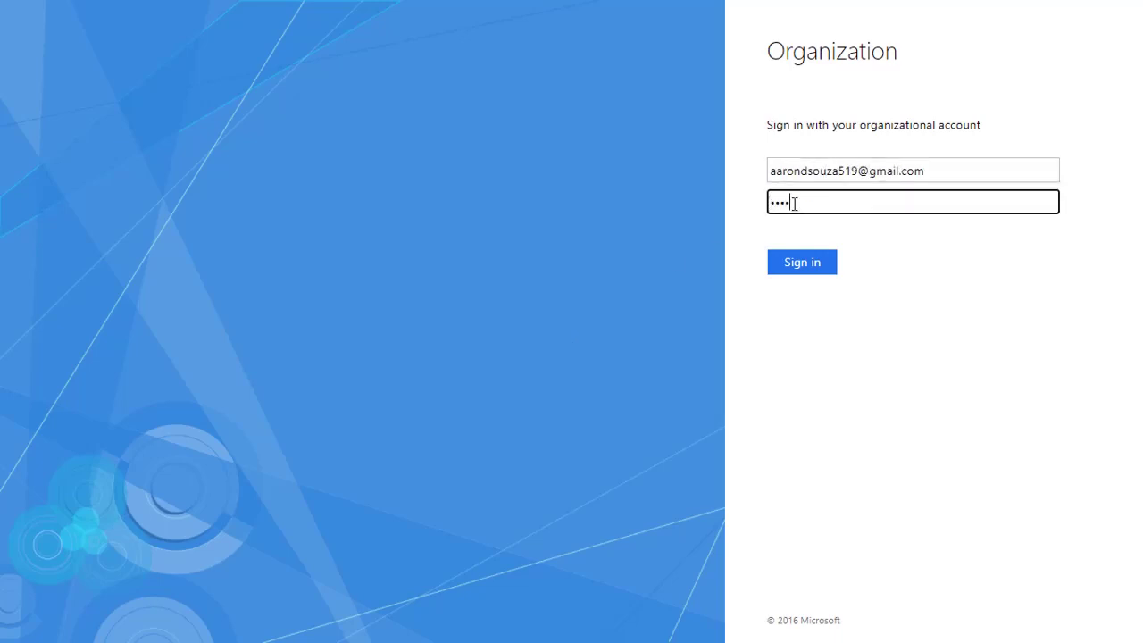
type("*****")
left_click(802, 262)
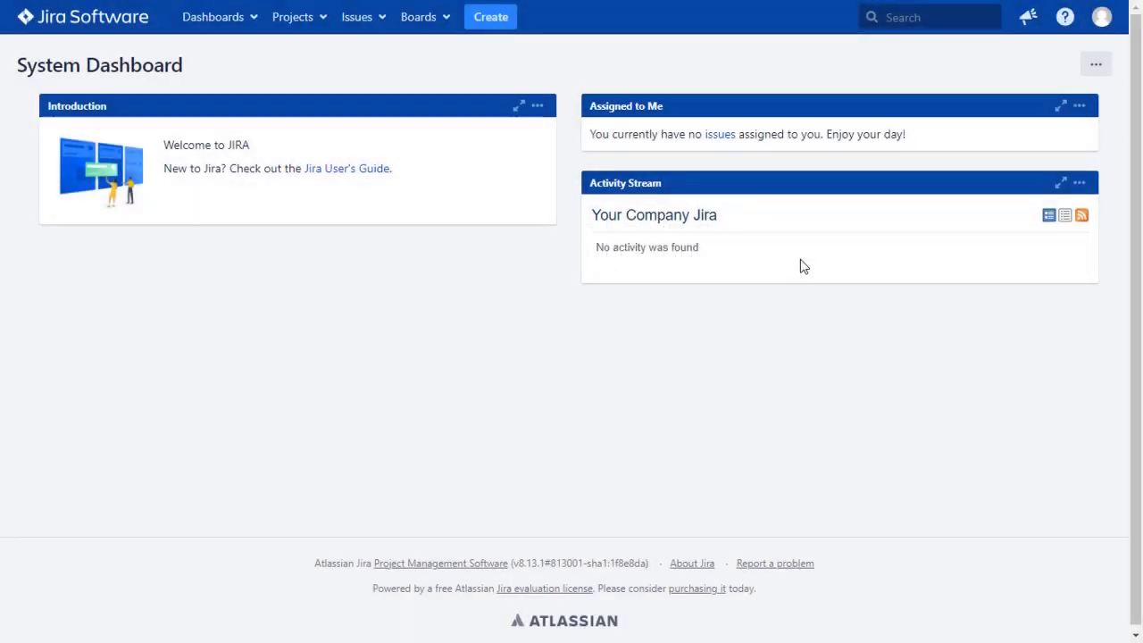
Open Profile from the top-right avatar menu to view the account's Email field.
left_click(1102, 19)
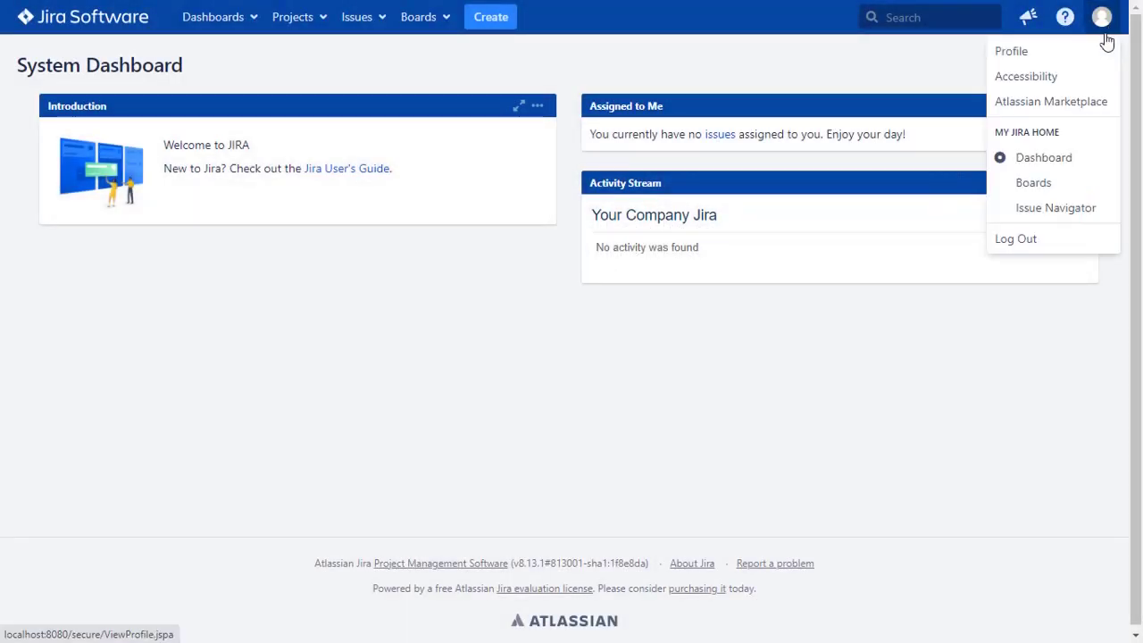
left_click(1041, 58)
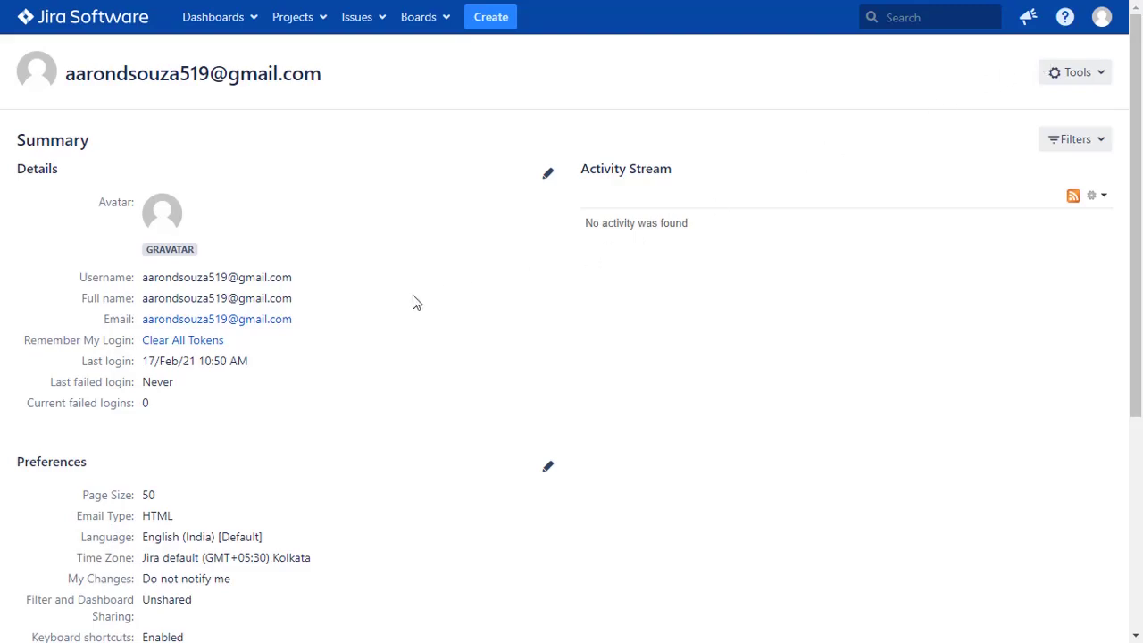